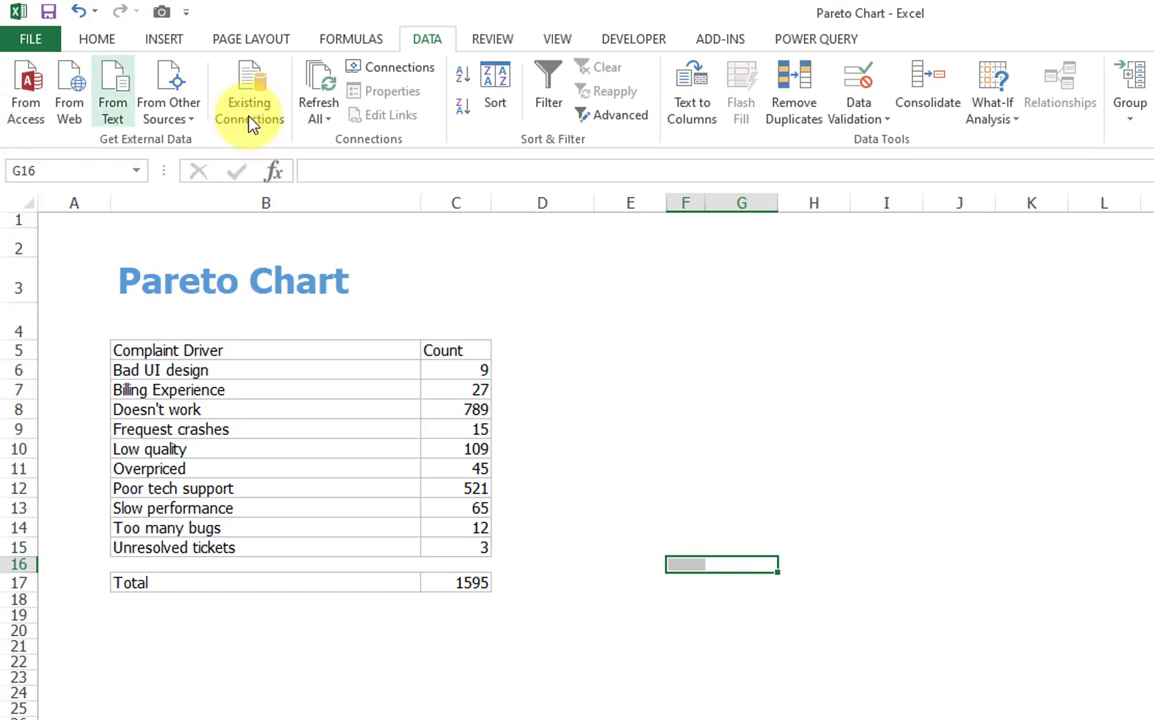
Sort the complaint table by Count from largest to smallest and add the header "acc. %" in D5
{"action": "left_click", "coordinate": [437, 372]}
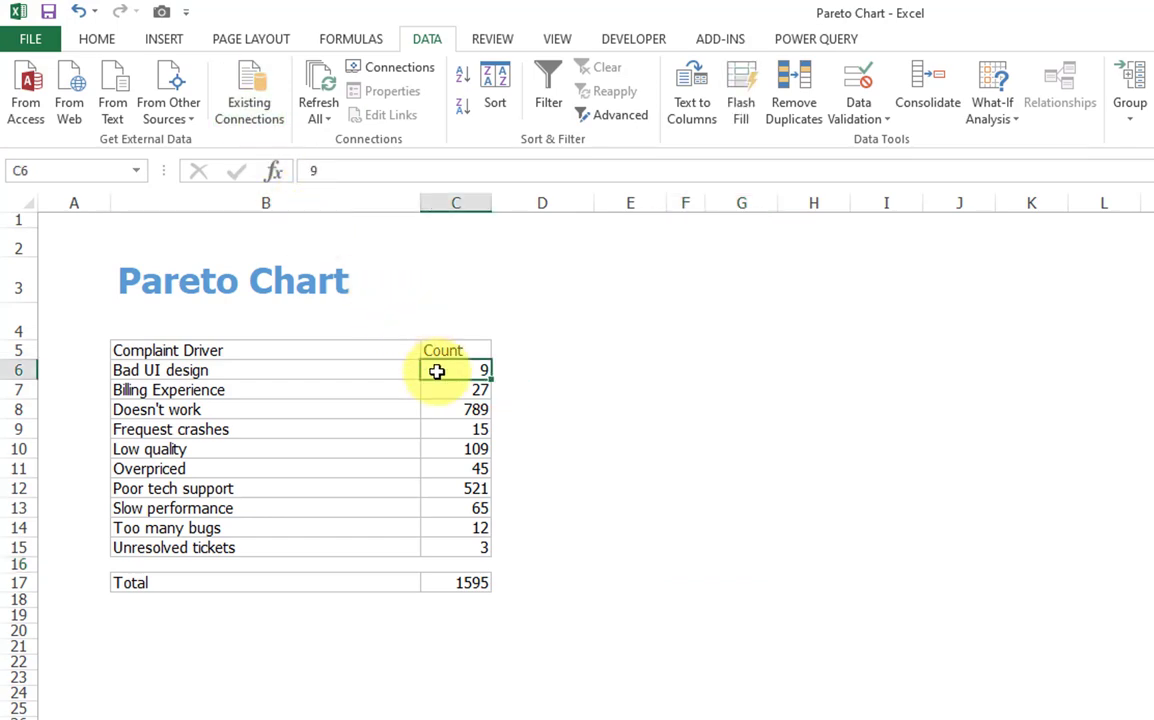
{"action": "left_click", "coordinate": [463, 105]}
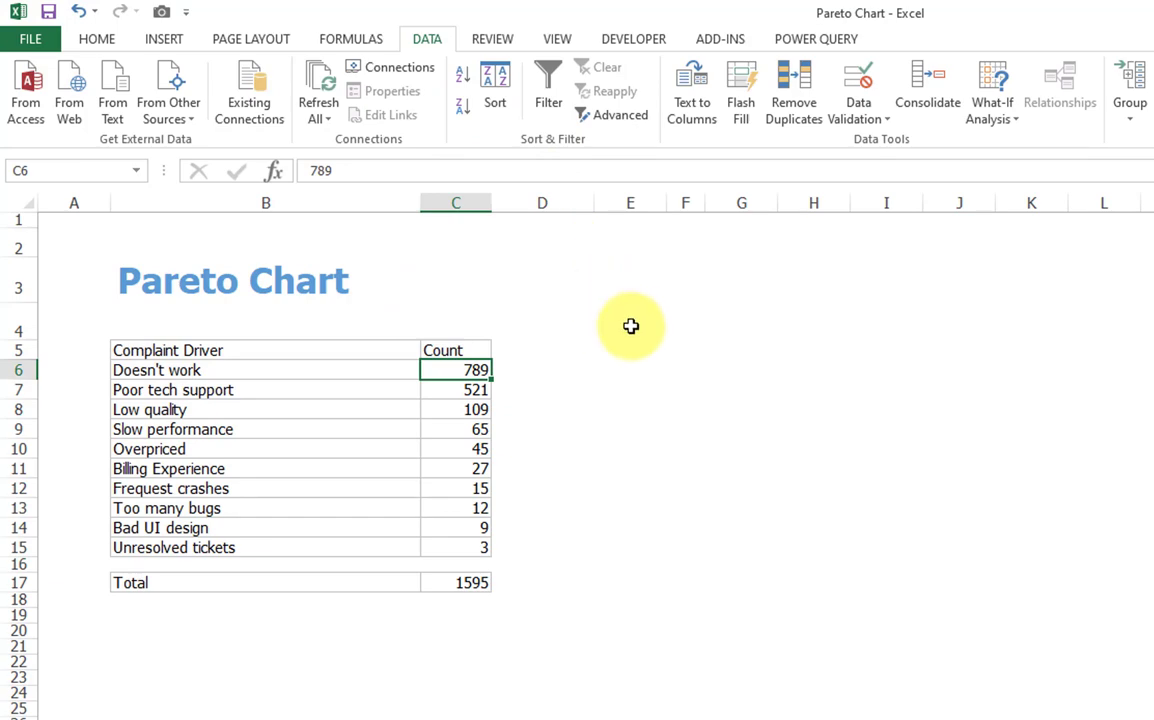
{"action": "left_click", "coordinate": [521, 348]}
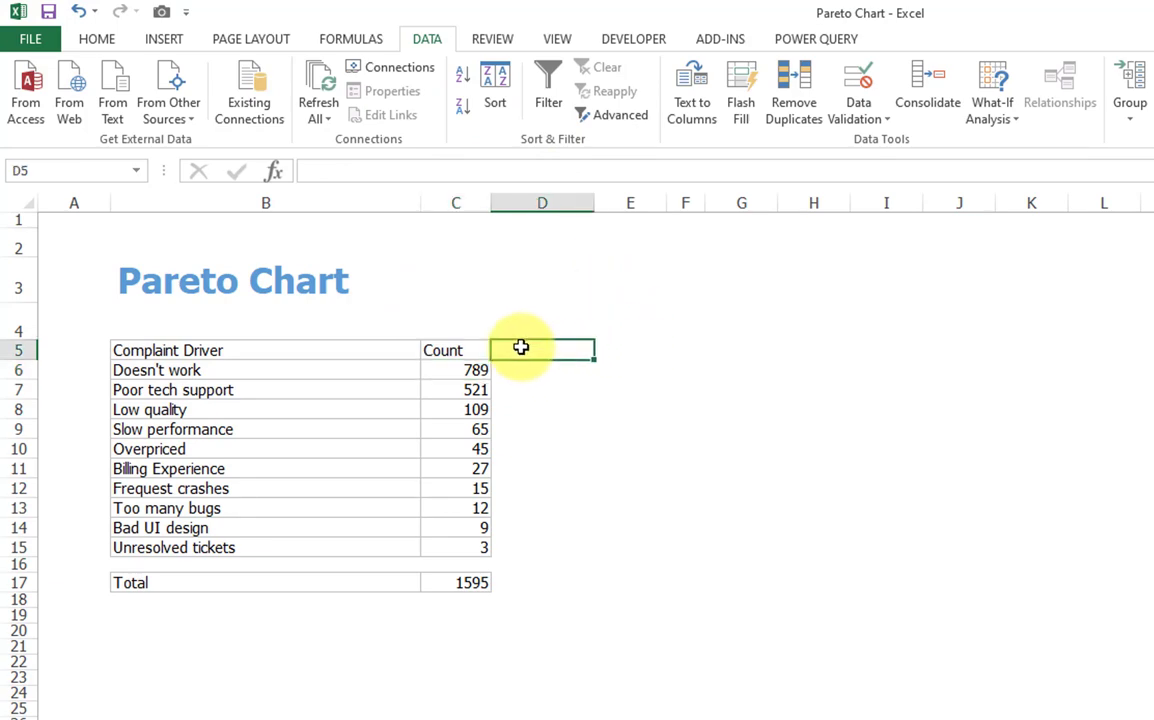
{"action": "type", "text": "acc."}
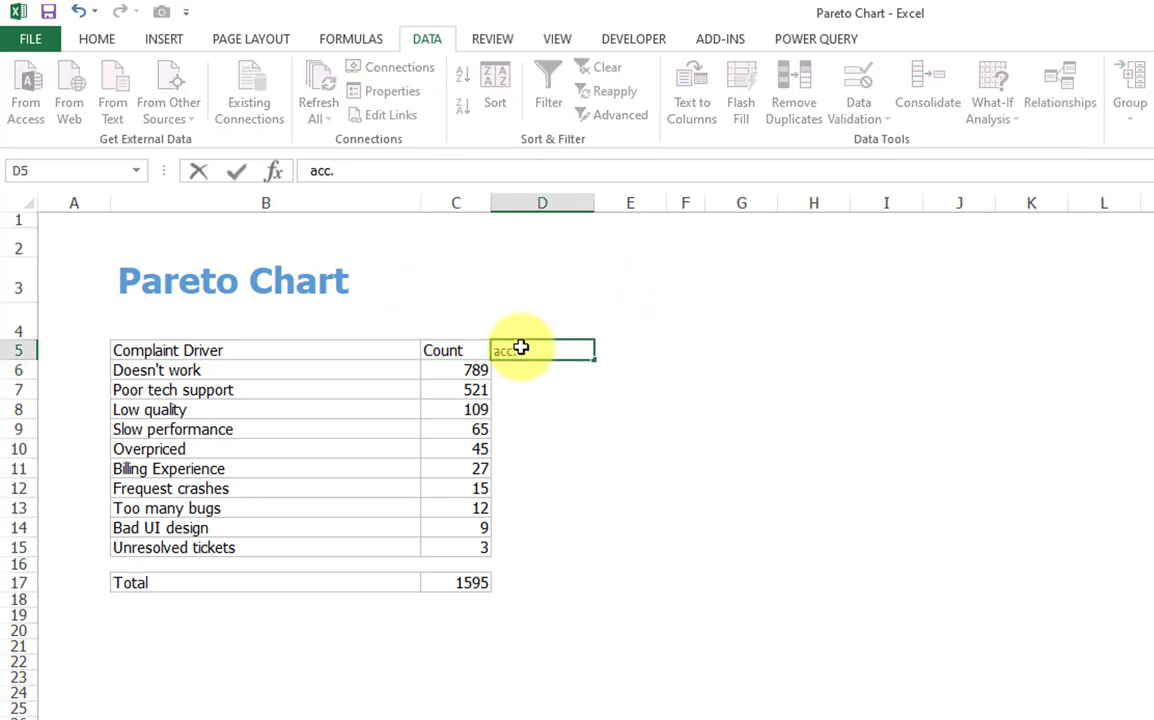
{"action": "type", "text": " %"}
Enter the formula =C6/$C$17 in D6 to calculate the first complaint's share of the total
{"action": "left_click", "coordinate": [528, 370]}
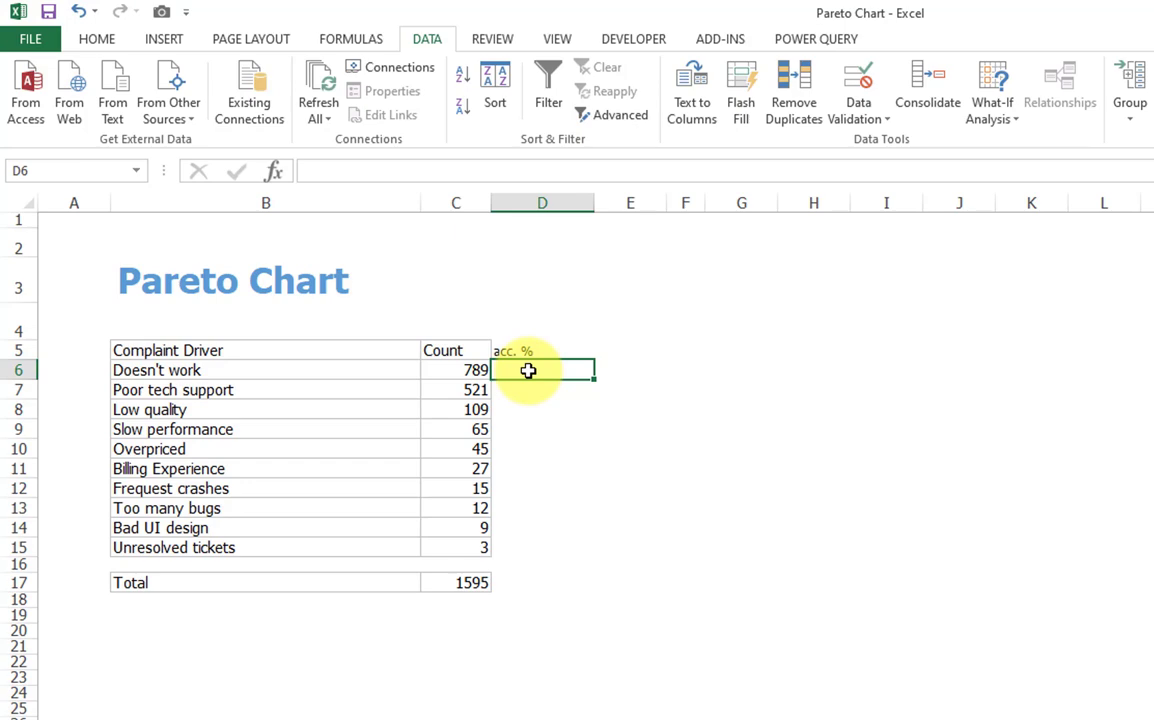
{"action": "type", "text": "="}
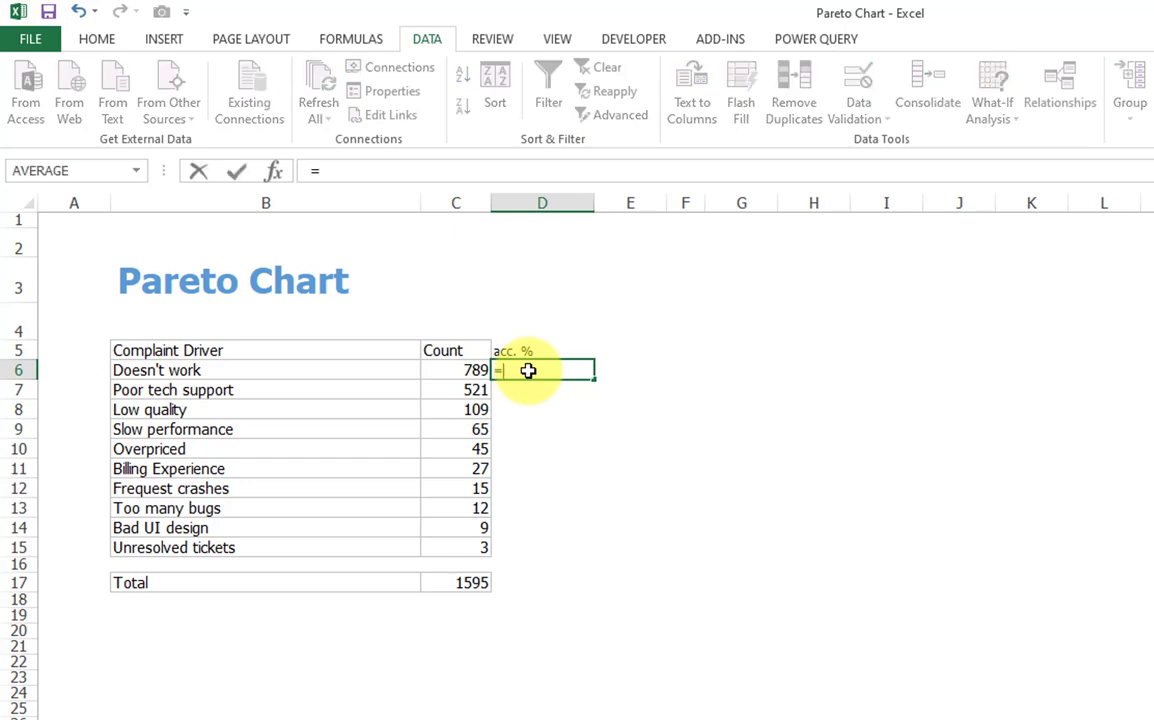
{"action": "left_click", "coordinate": [476, 371]}
{"action": "type", "text": "/"}
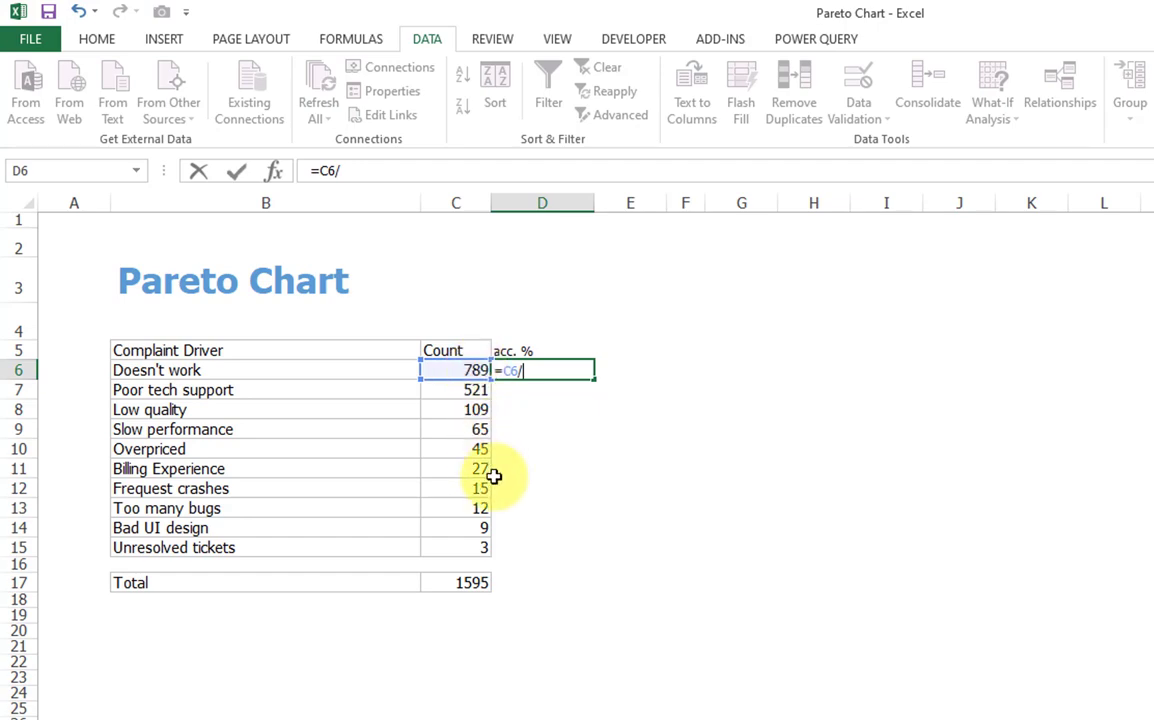
{"action": "left_click", "coordinate": [479, 580]}
{"action": "key", "text": "F4"}
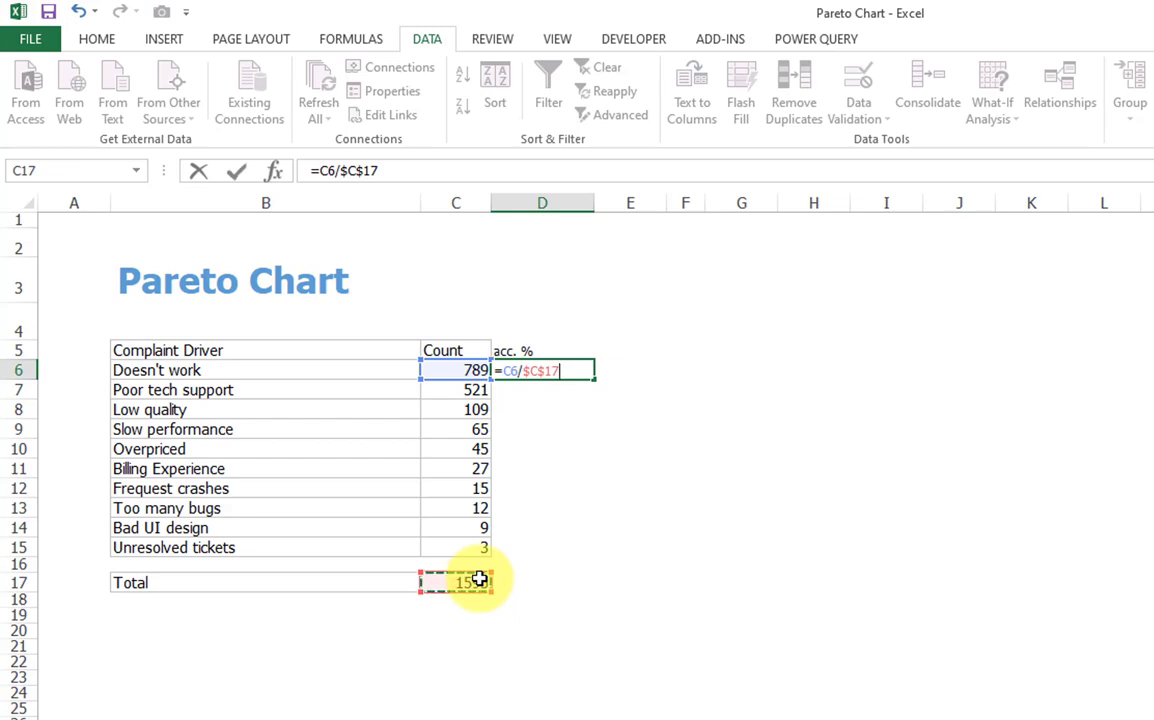
{"action": "key", "text": "F4"}
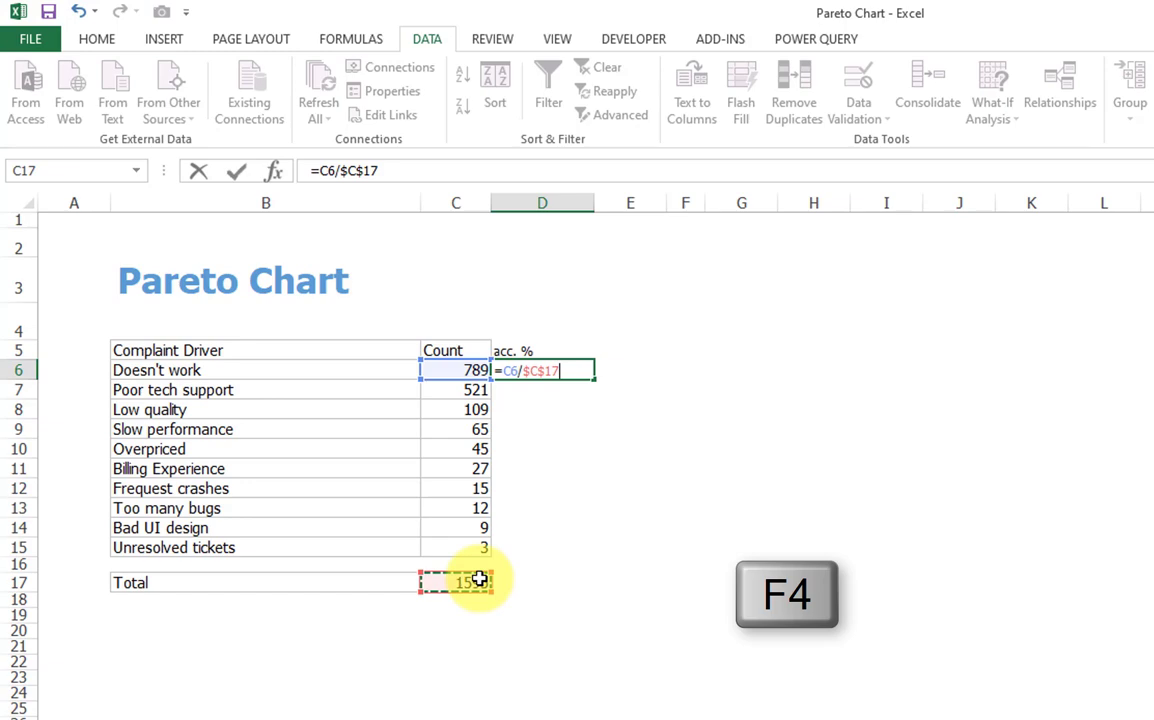
{"action": "key", "text": "Return"}
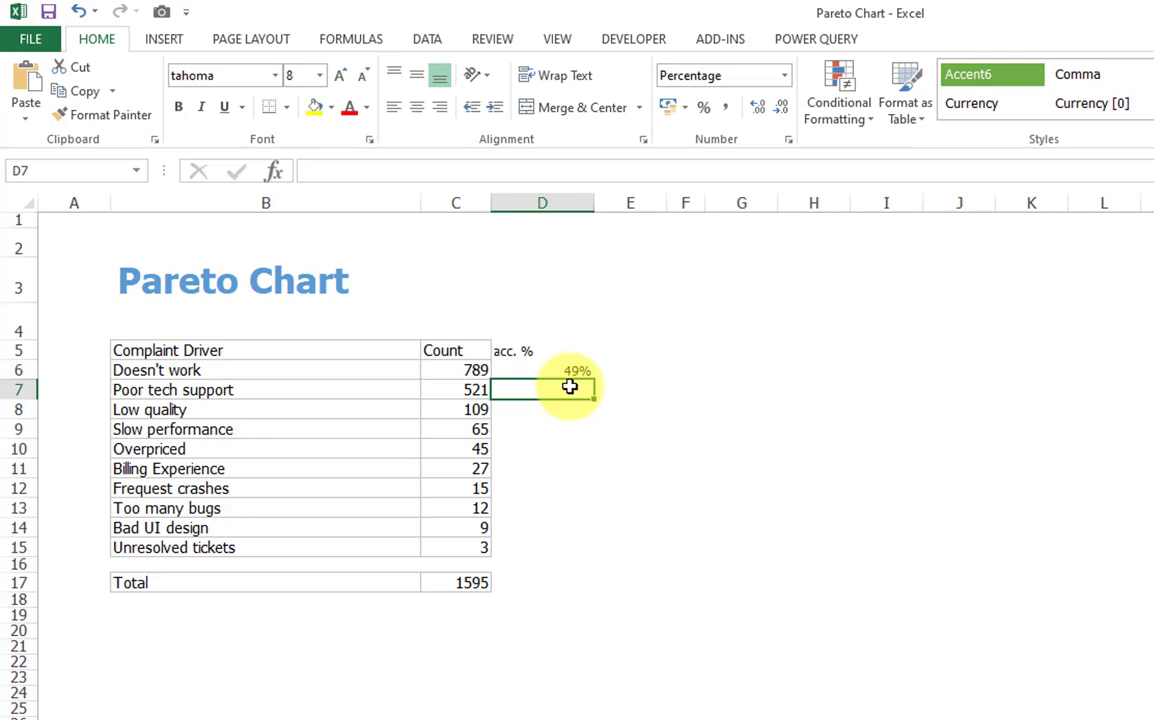
Enter the formula =C7/$C$17 in D7 for the Poor tech support share
{"action": "type", "text": "="}
{"action": "left_click", "coordinate": [475, 391]}
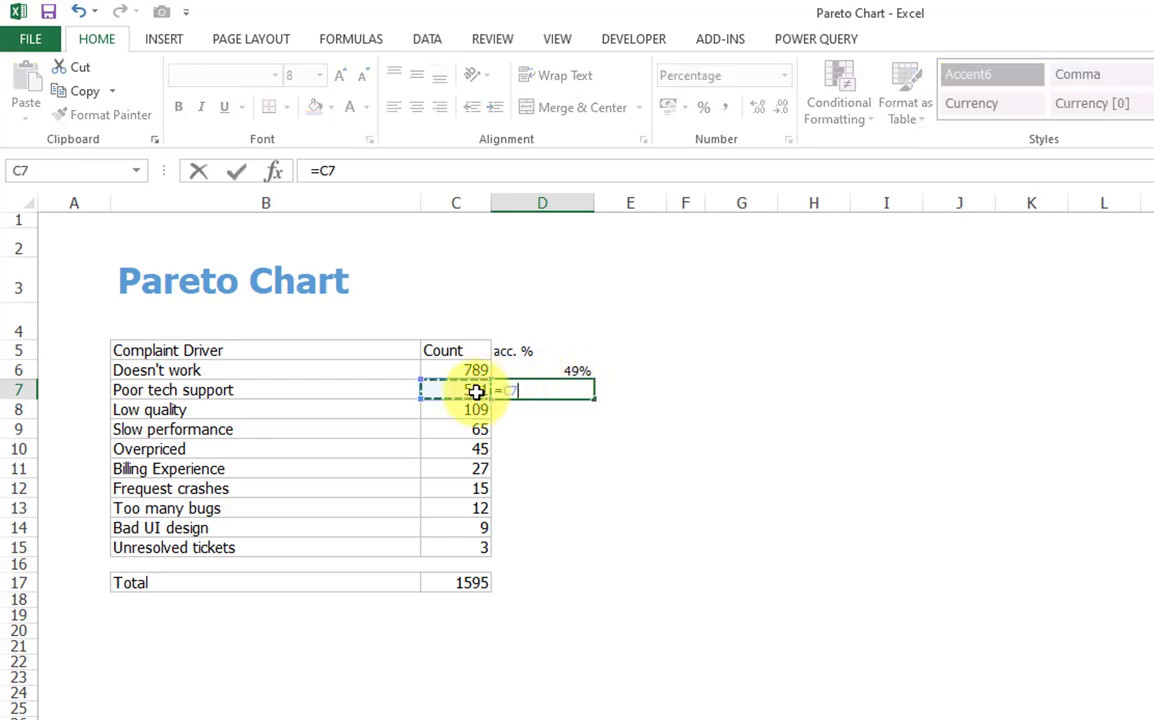
{"action": "type", "text": "/"}
{"action": "left_click", "coordinate": [470, 582]}
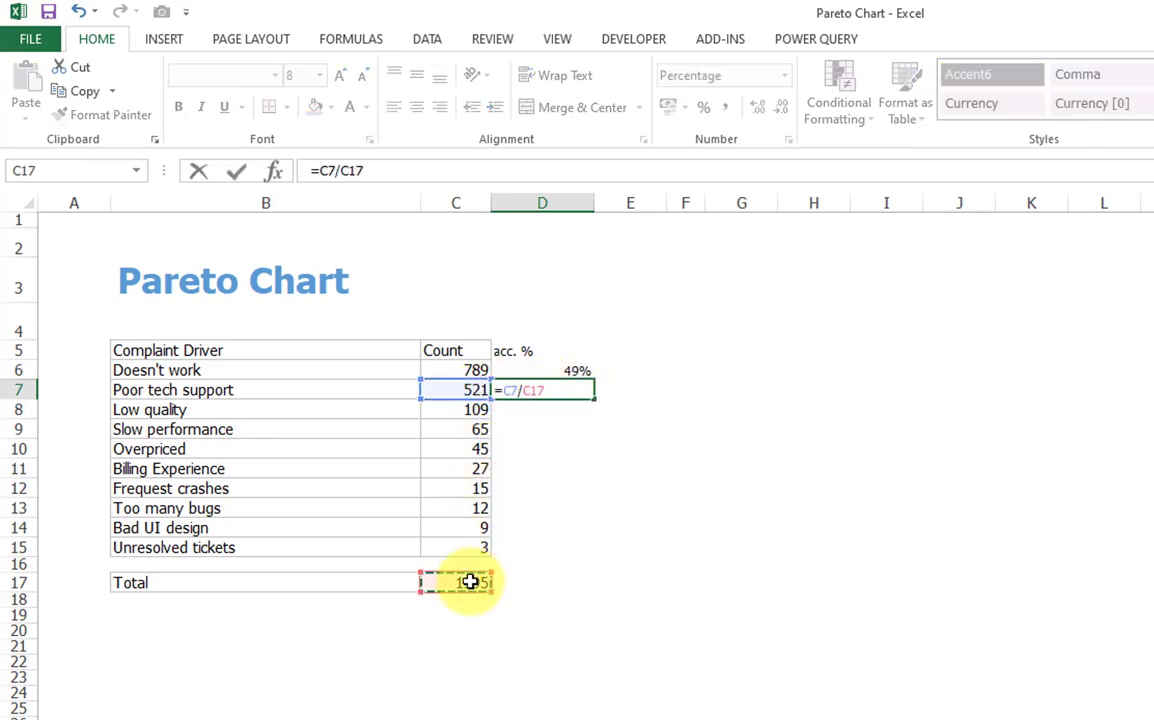
{"action": "key", "text": "F4"}
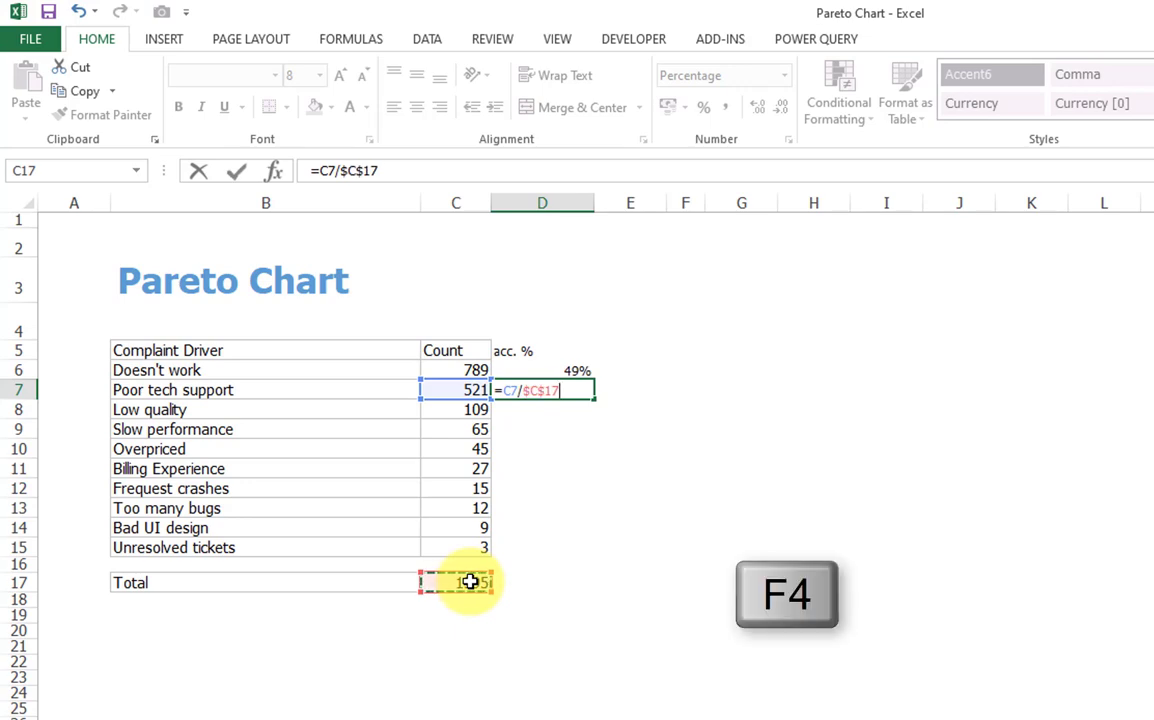
{"action": "key", "text": "Return"}
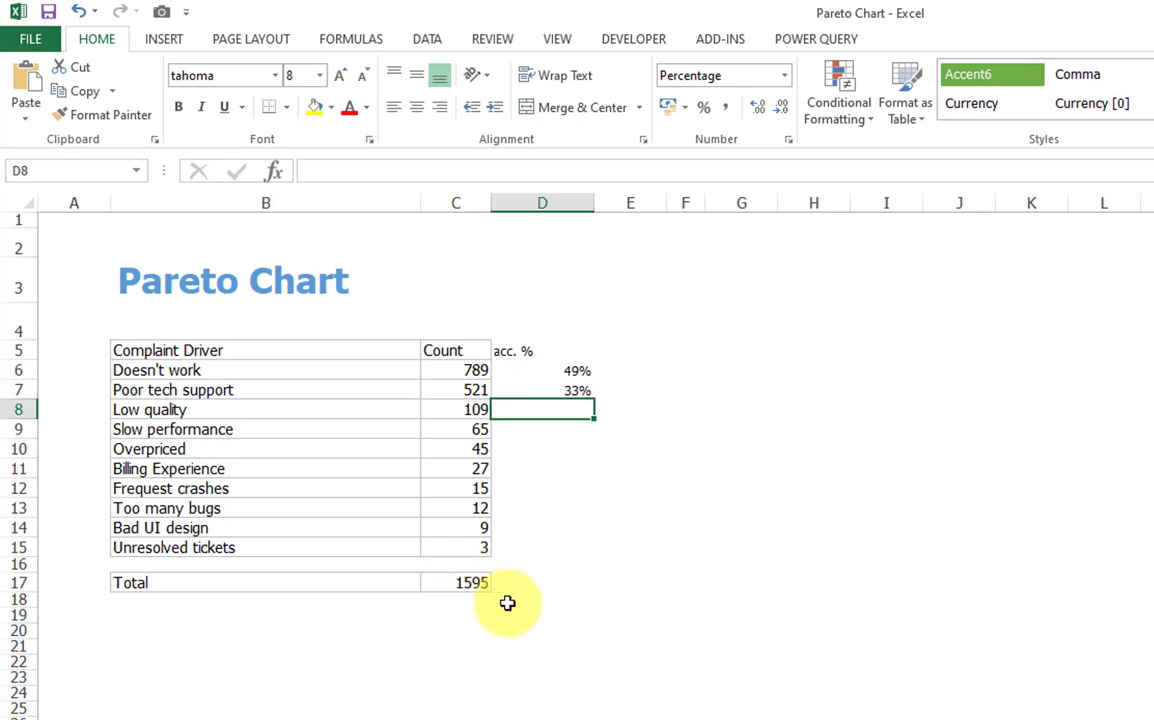
Extend the D7 formula to =C7/$C$17+D6 so that it accumulates the previous percentage
{"action": "left_click", "coordinate": [568, 390]}
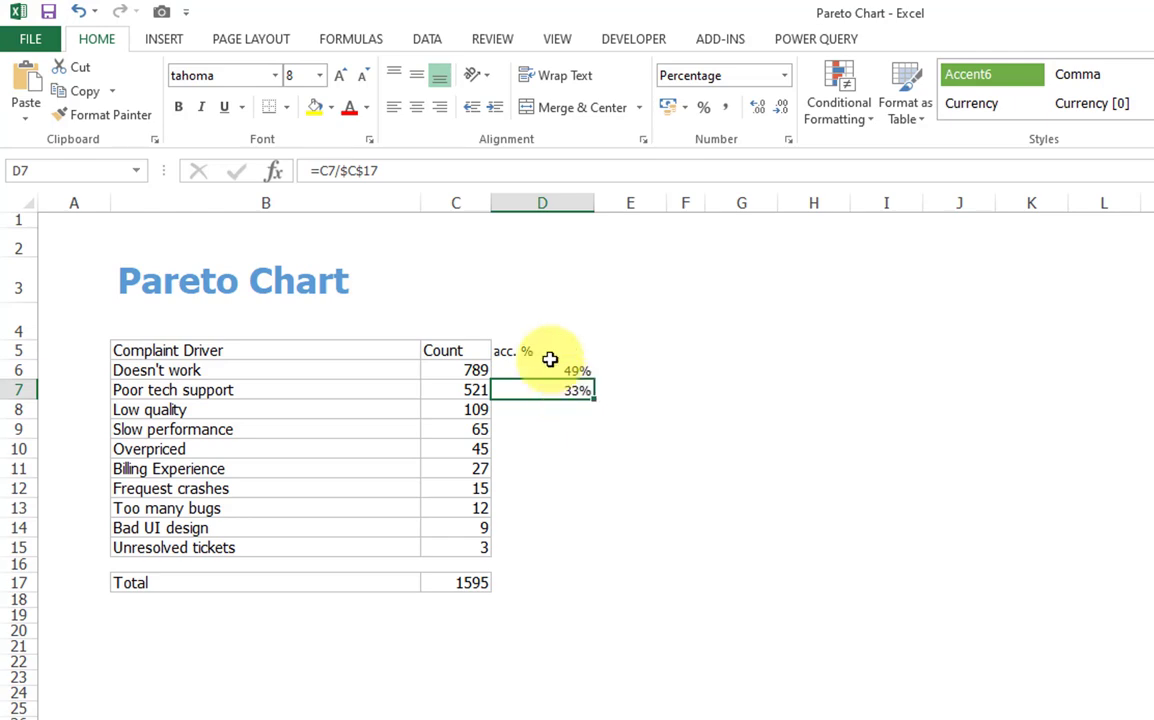
{"action": "left_click", "coordinate": [425, 174]}
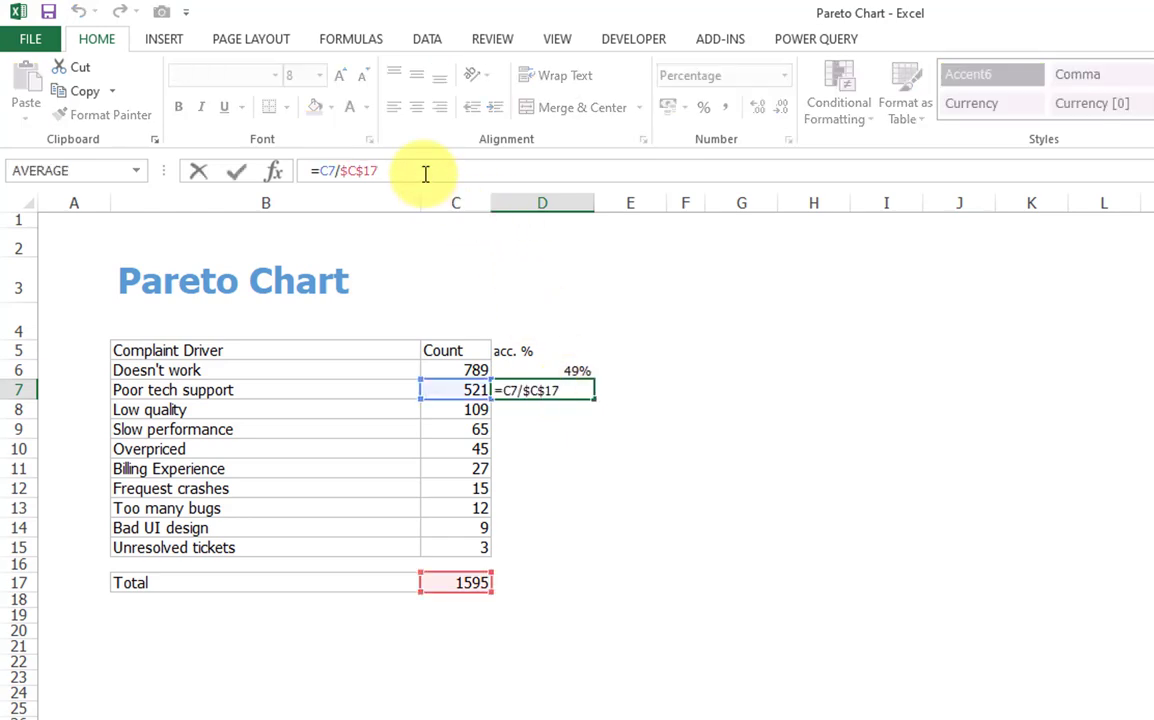
{"action": "type", "text": "+"}
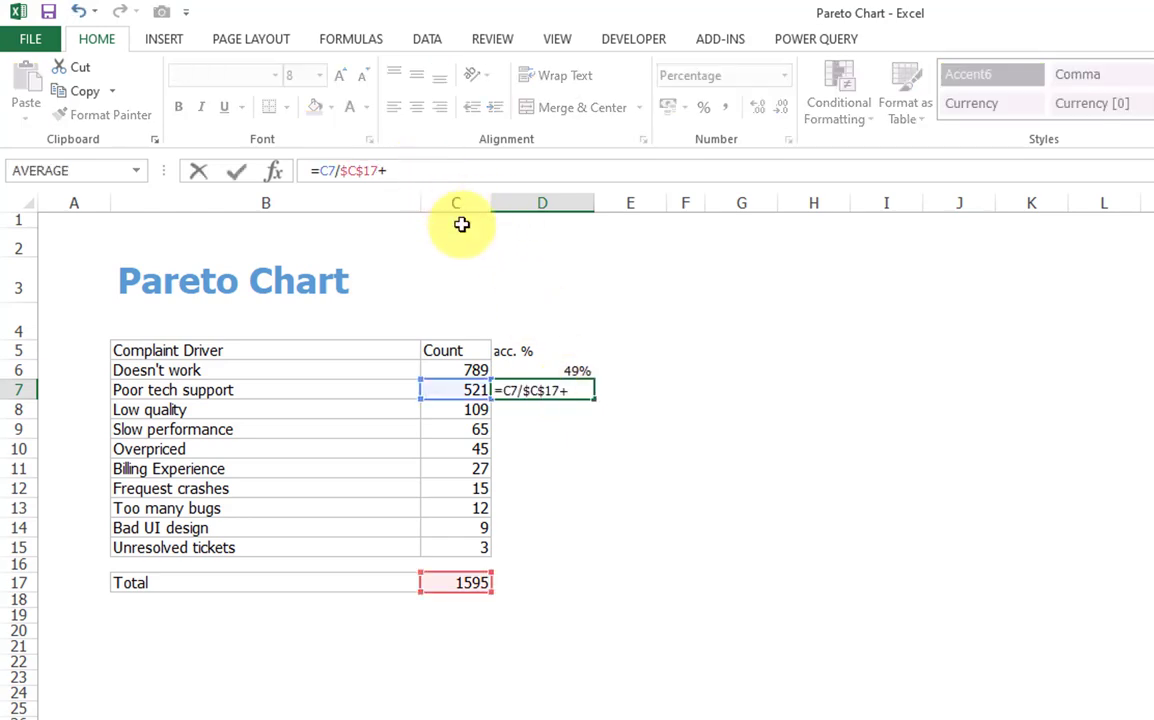
{"action": "left_click", "coordinate": [533, 370]}
{"action": "key", "text": "Return"}
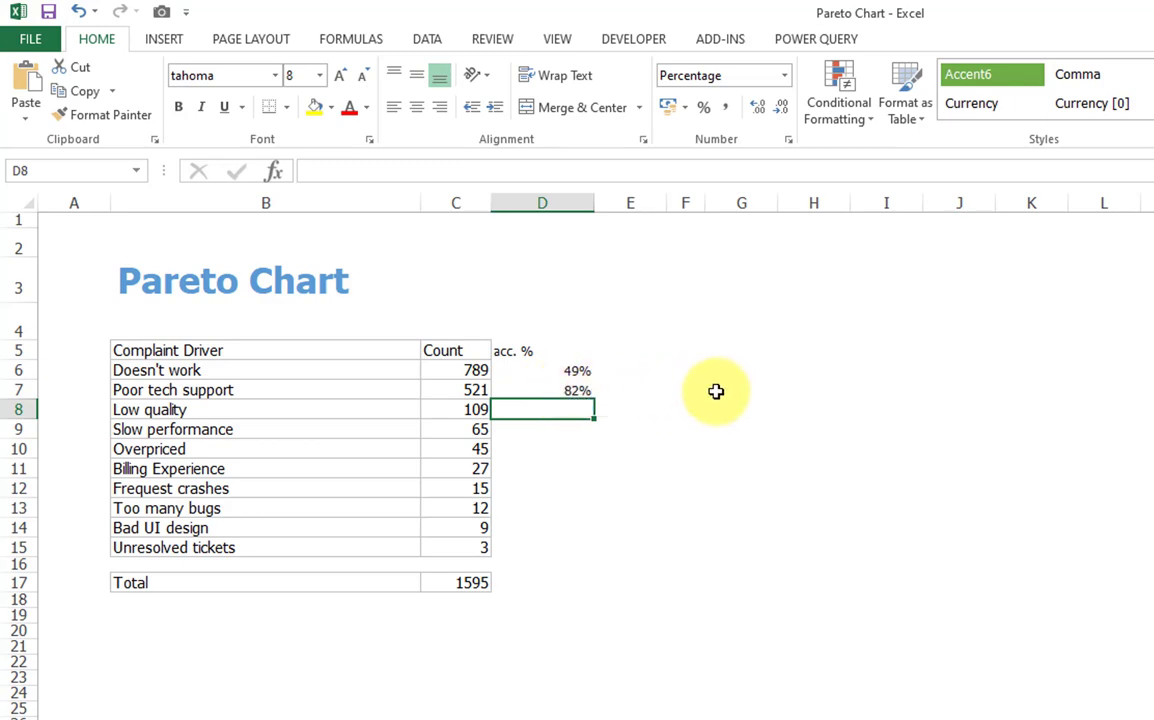
Fill the cumulative formula from D7 down to D15 and format the filled cells as percentages
{"action": "left_click", "coordinate": [575, 393]}
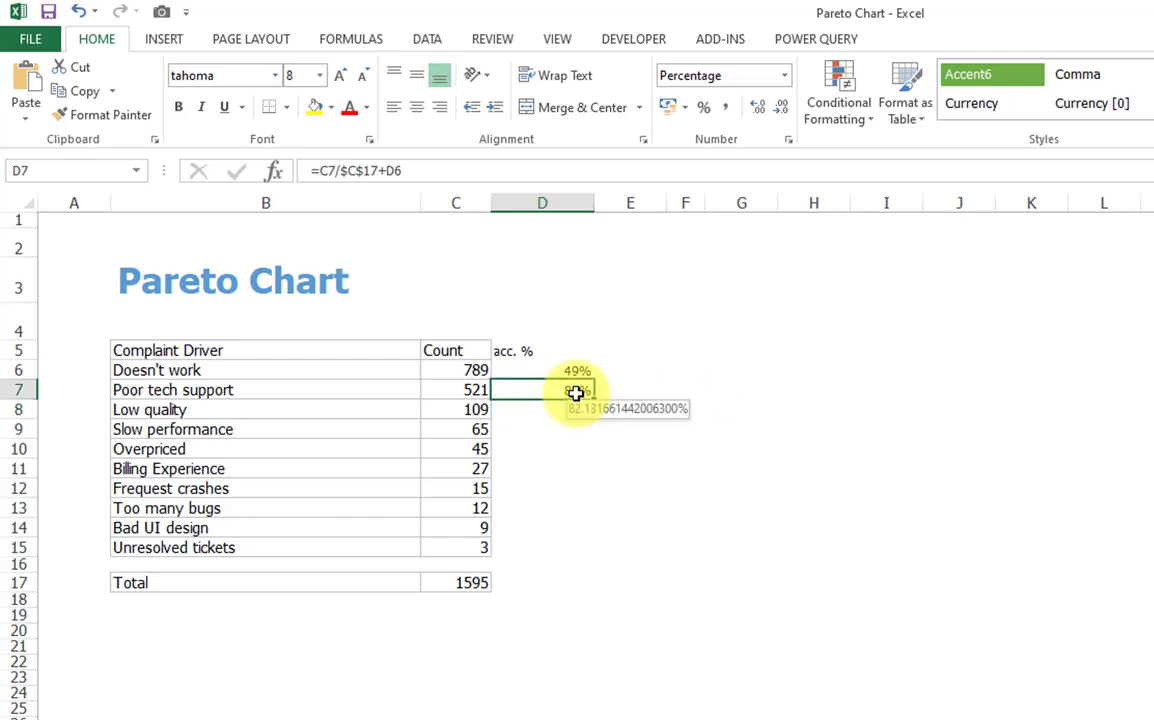
{"action": "left_click_drag", "start_coordinate": [595, 400], "coordinate": [585, 553]}
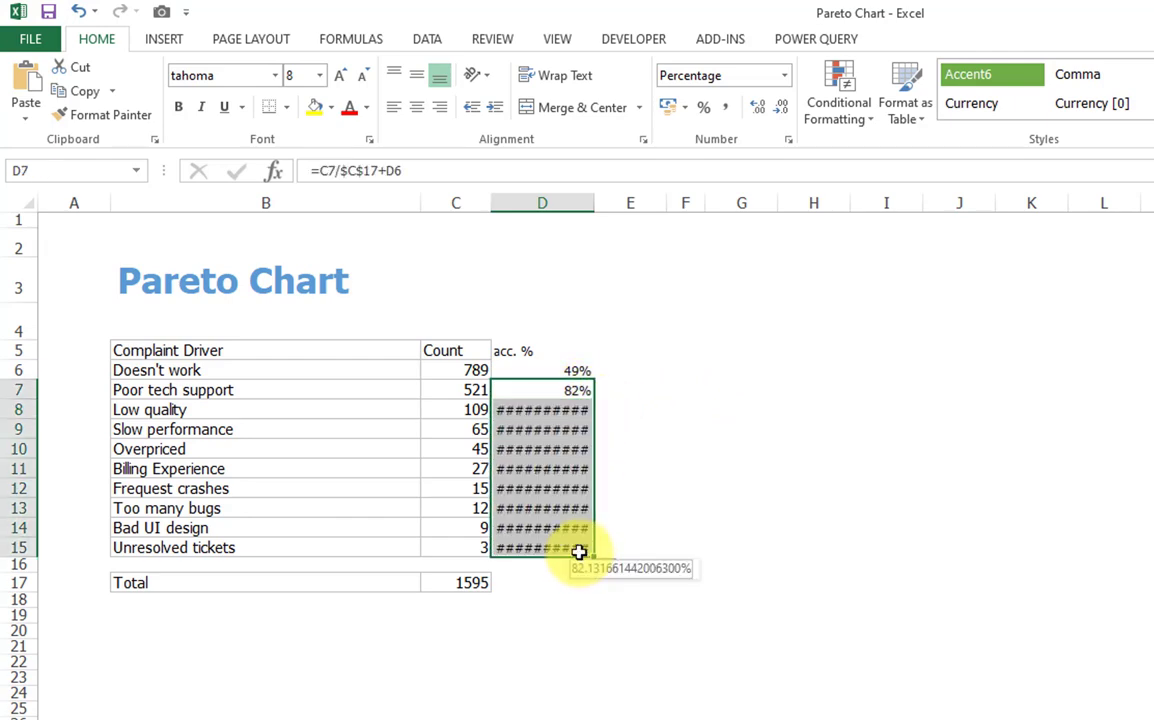
{"action": "left_click", "coordinate": [706, 110]}
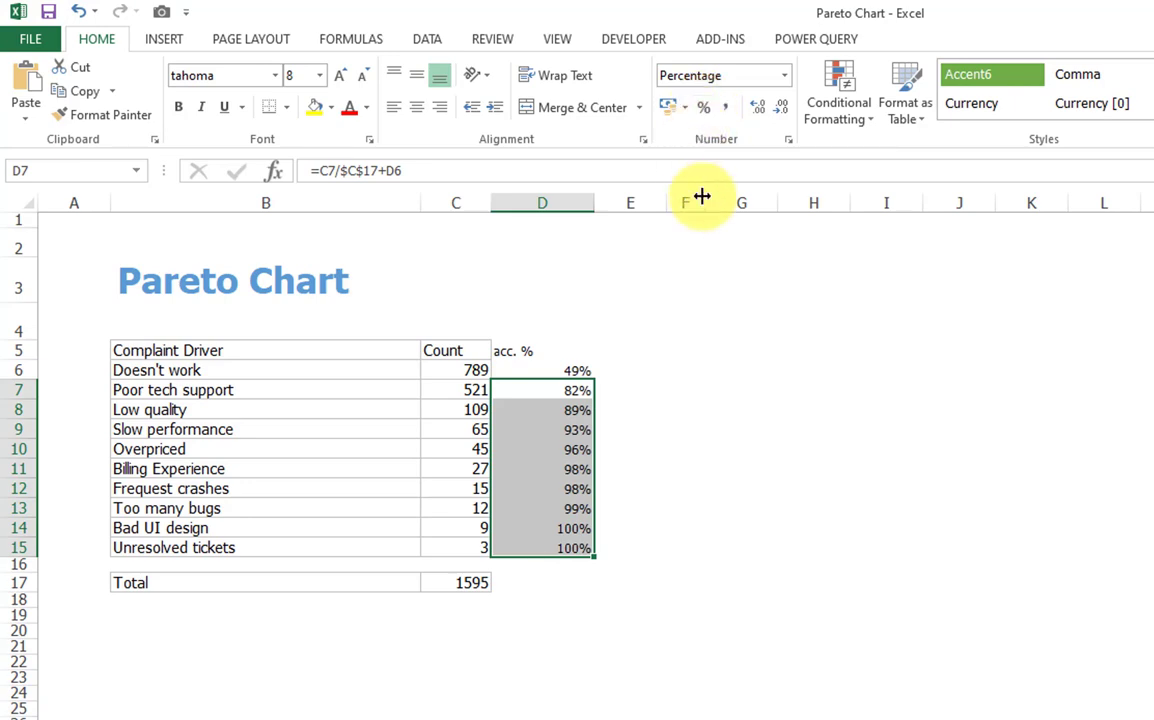
{"action": "left_click", "coordinate": [560, 549]}
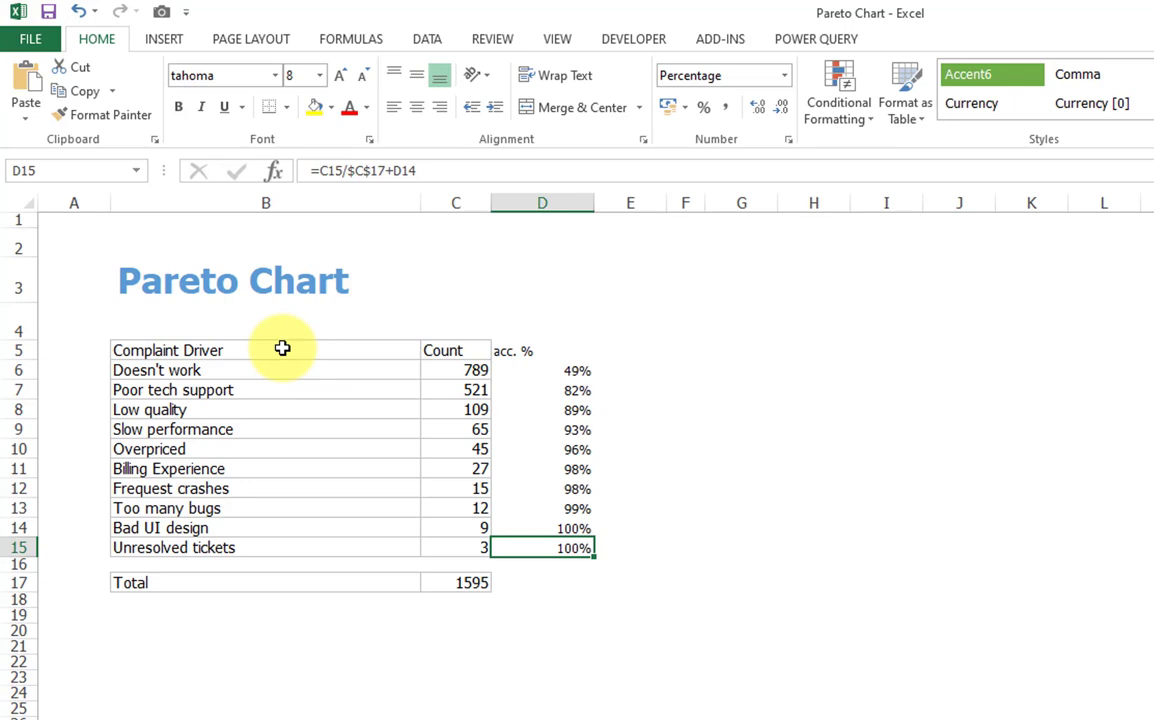
Insert a 2-D clustered column chart from the table range B5:D15, leaving out the Total row
{"action": "left_click_drag", "start_coordinate": [282, 348], "coordinate": [517, 543]}
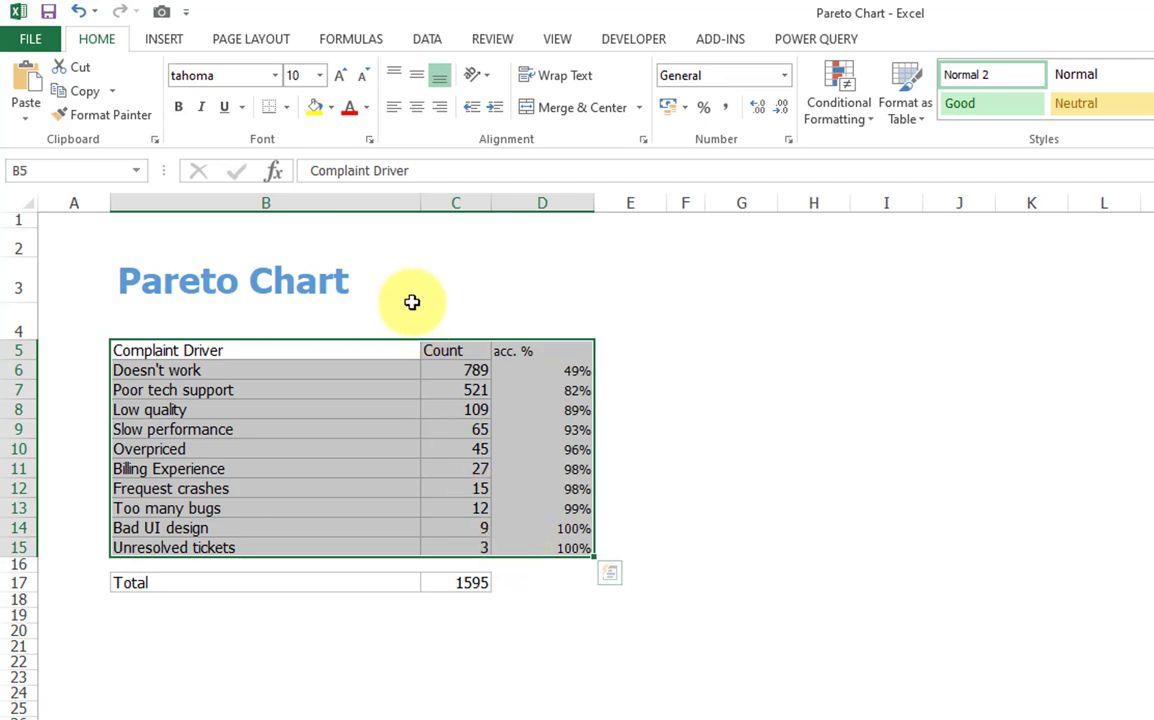
{"action": "left_click", "coordinate": [164, 39]}
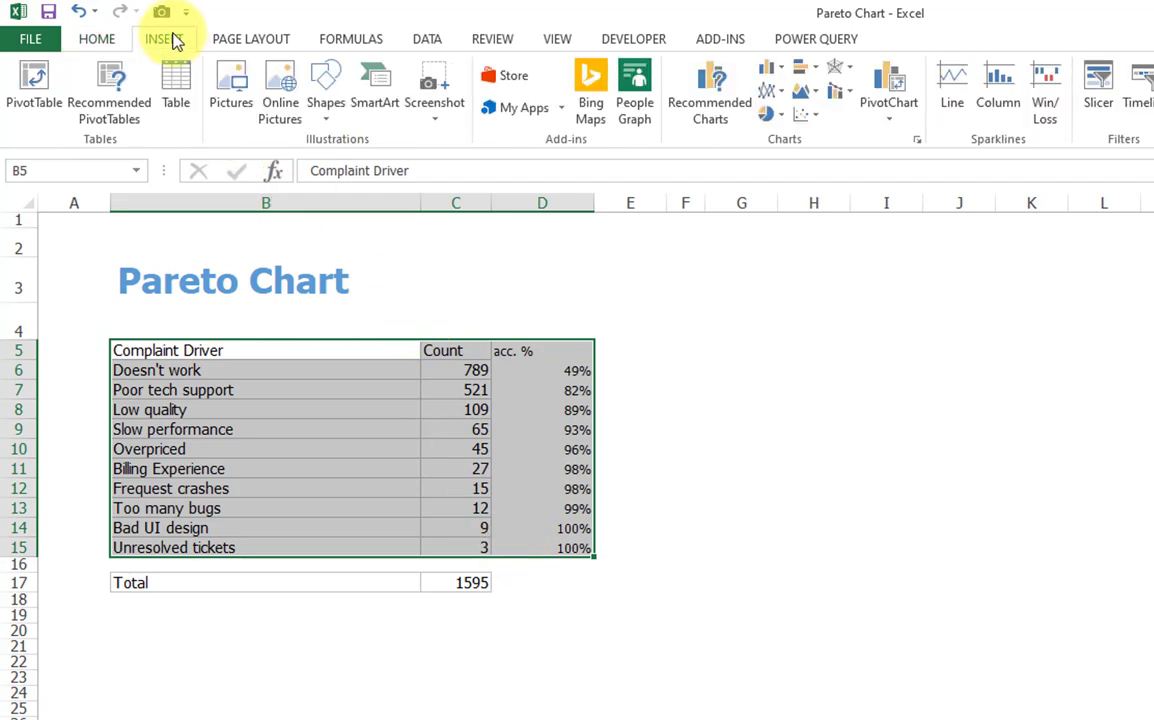
{"action": "left_click", "coordinate": [770, 75]}
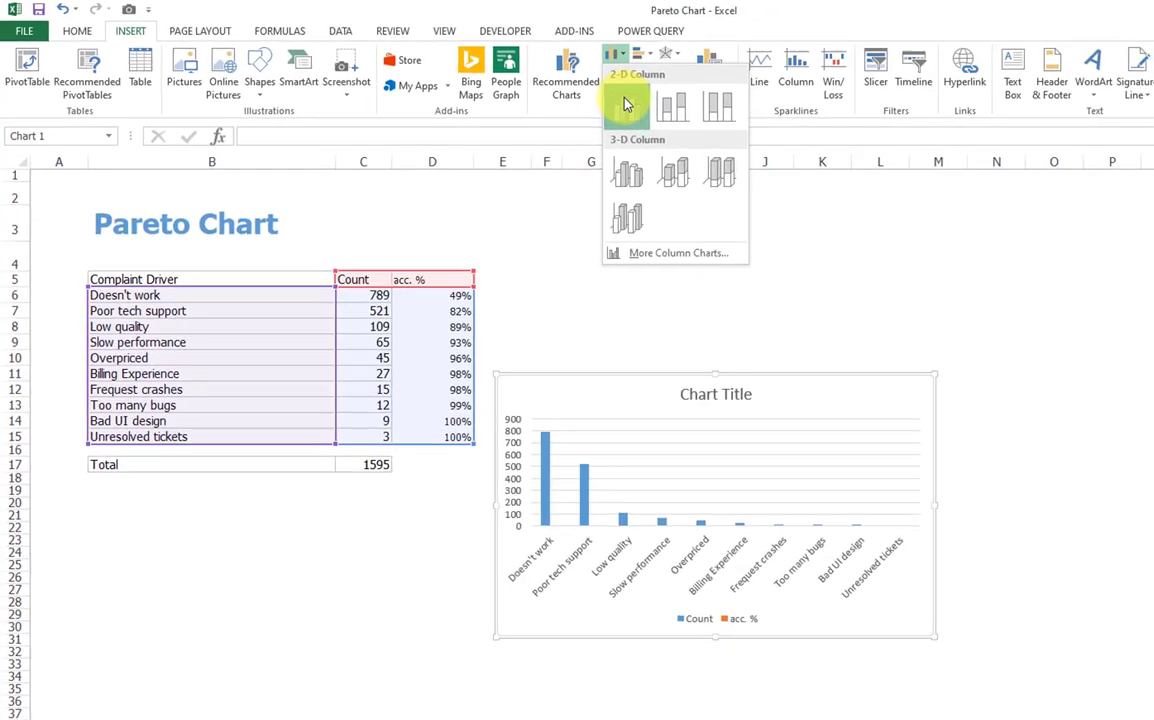
{"action": "left_click", "coordinate": [629, 123]}
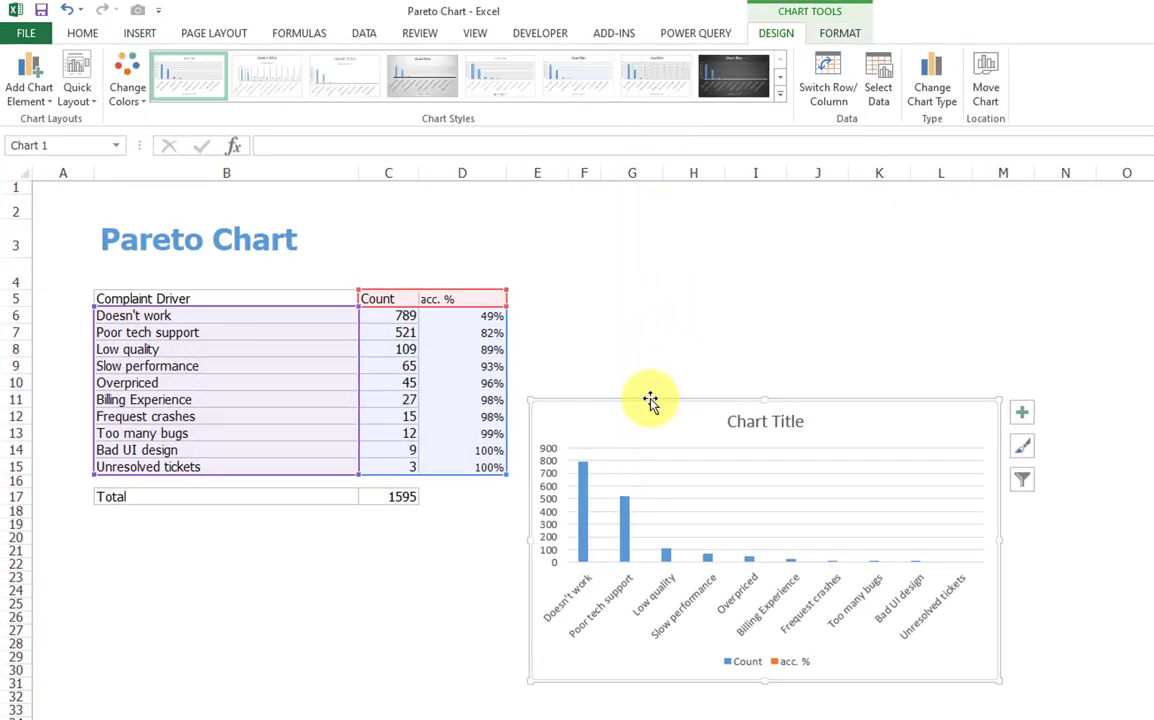
Move the new chart up so that it sits beside the complaint table
{"action": "left_click", "coordinate": [655, 344]}
{"action": "left_click", "coordinate": [651, 398]}
{"action": "left_click_drag", "start_coordinate": [651, 398], "coordinate": [651, 237]}
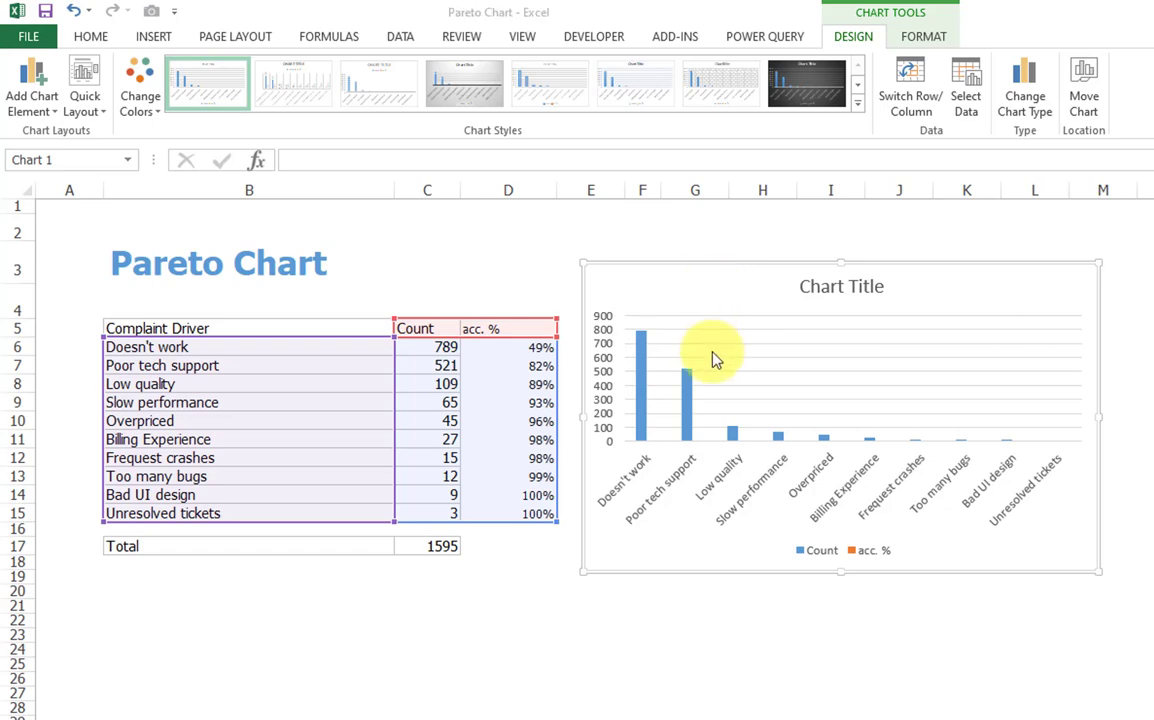
Change the acc. % series to a Line on the secondary axis, keeping Count as Clustered Column
{"action": "right_click", "coordinate": [687, 430]}
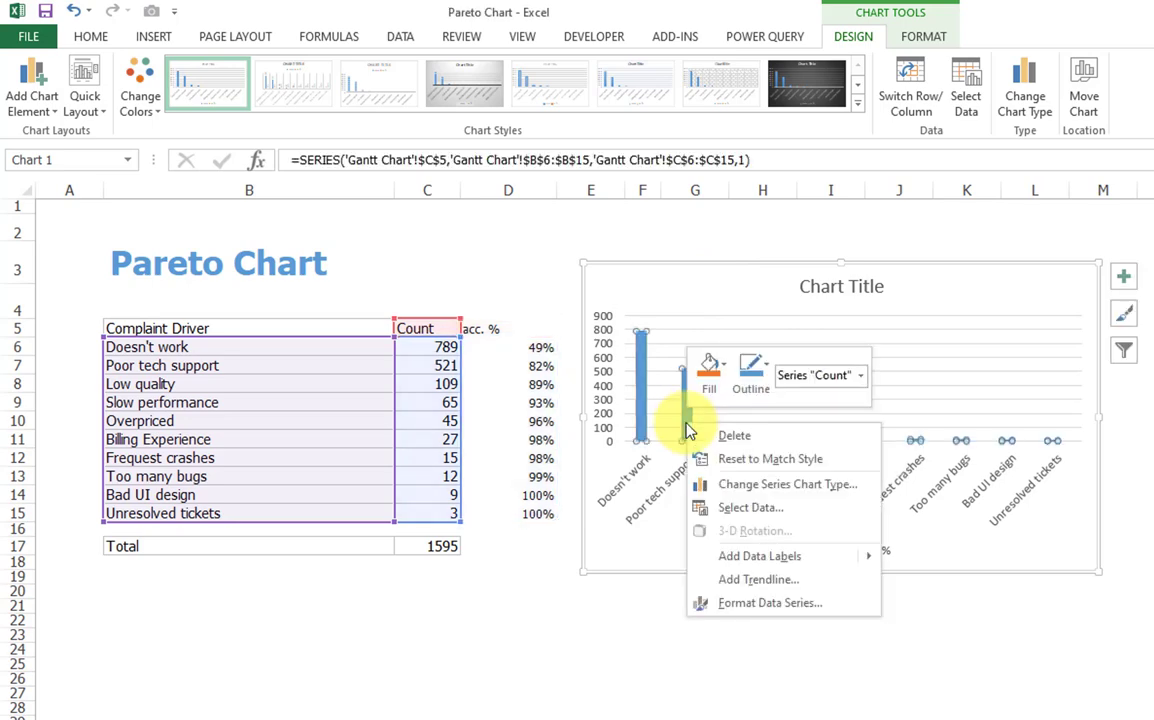
{"action": "left_click", "coordinate": [782, 486]}
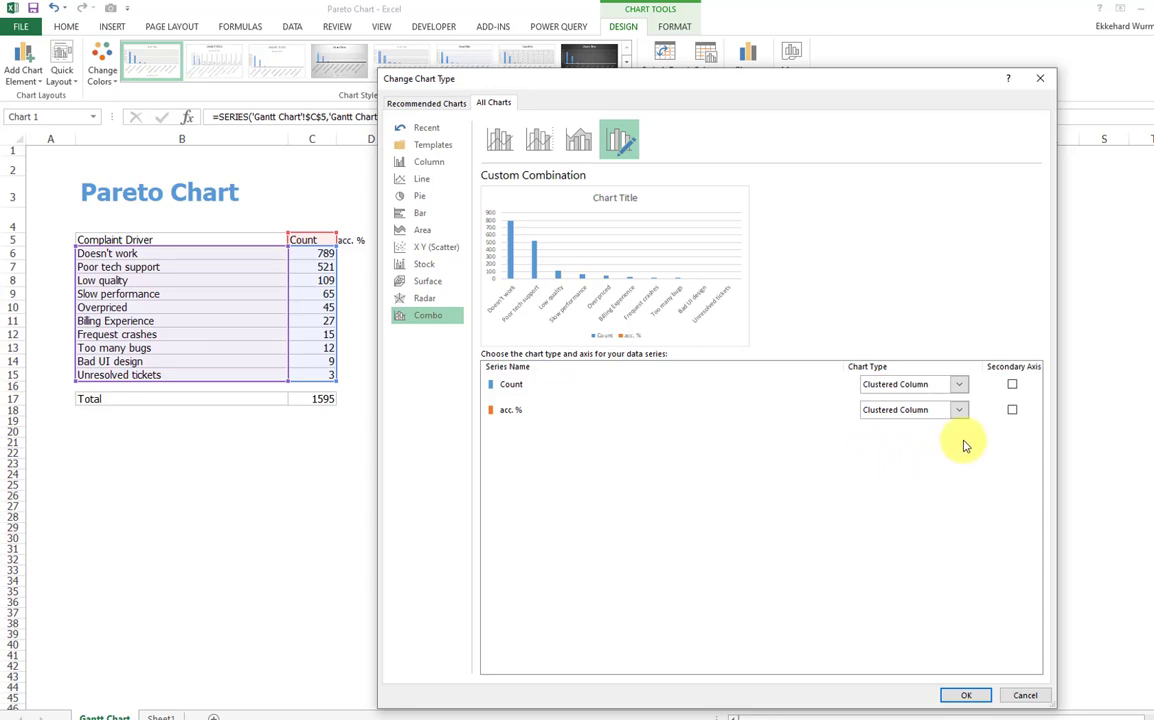
{"action": "left_click", "coordinate": [1012, 411]}
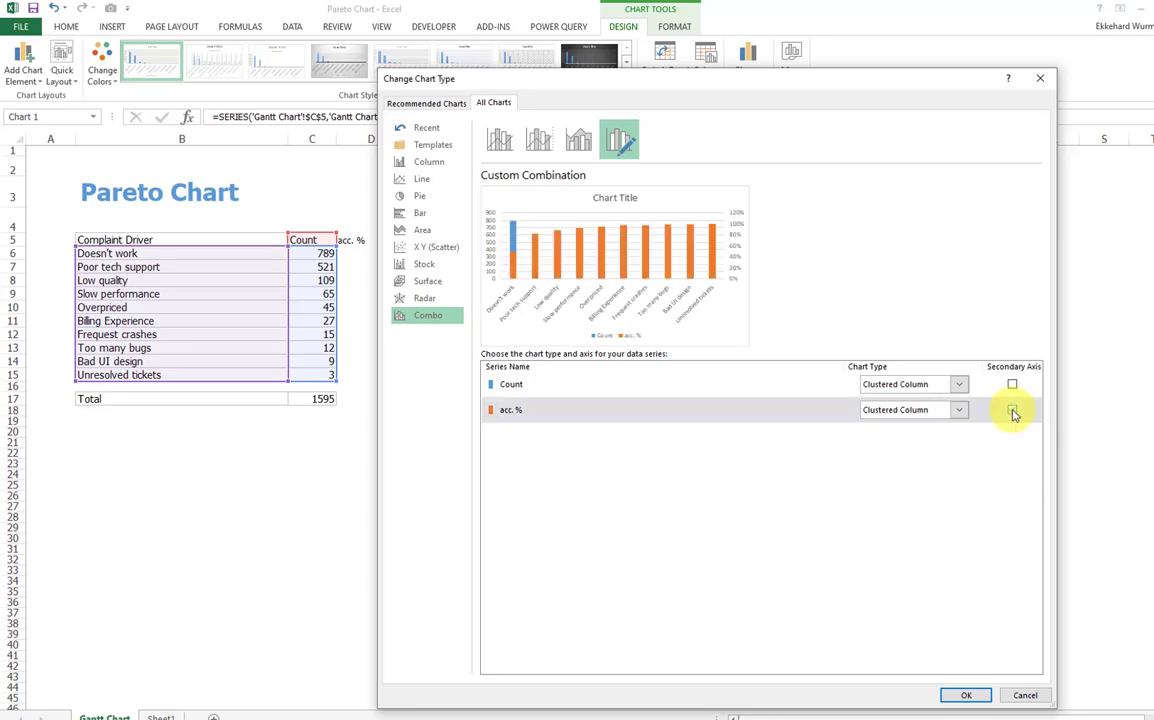
{"action": "left_click", "coordinate": [958, 410]}
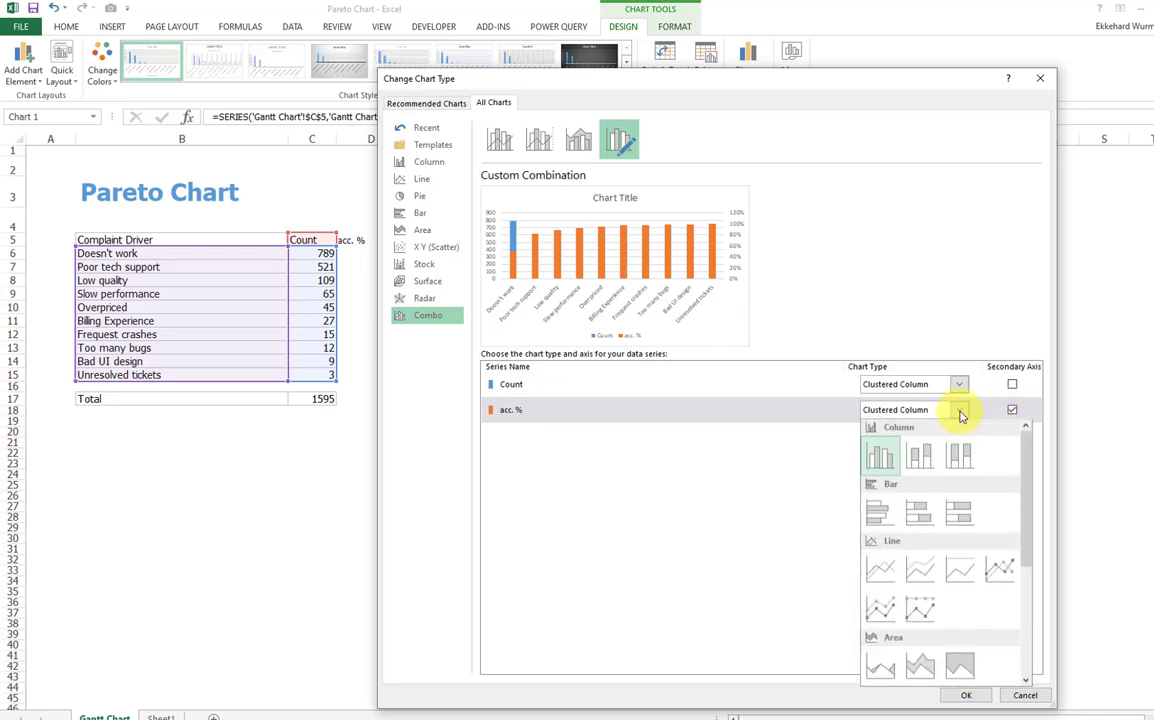
{"action": "left_click", "coordinate": [889, 571]}
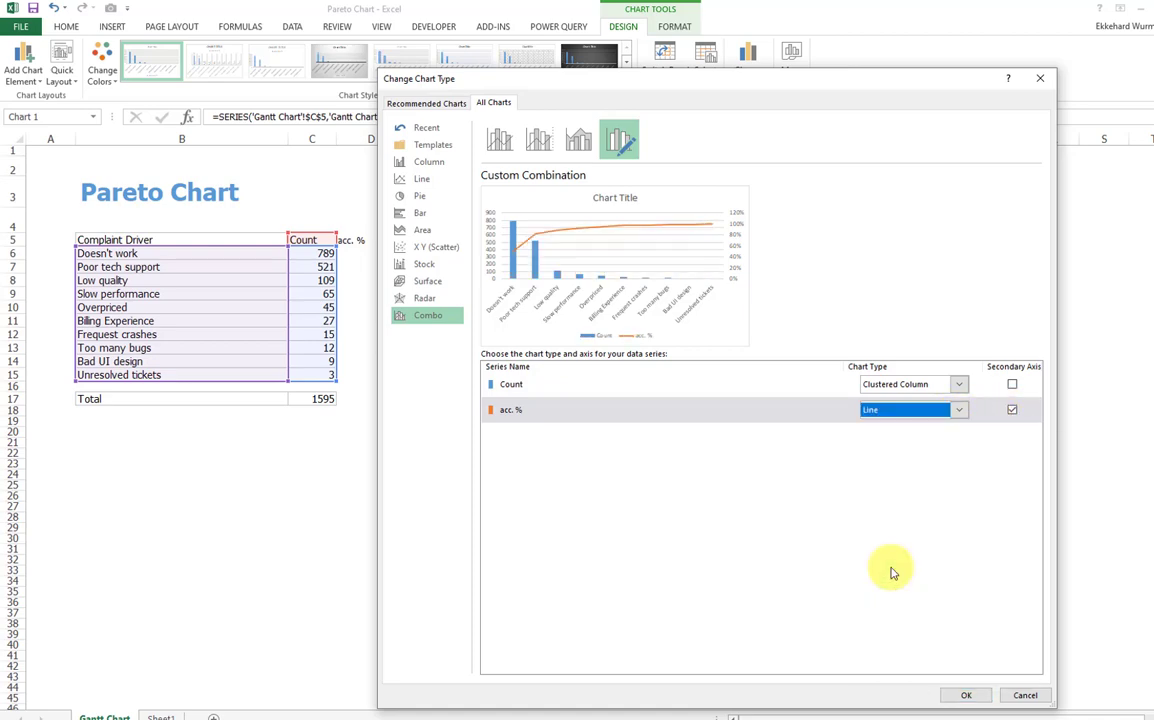
{"action": "left_click", "coordinate": [960, 694]}
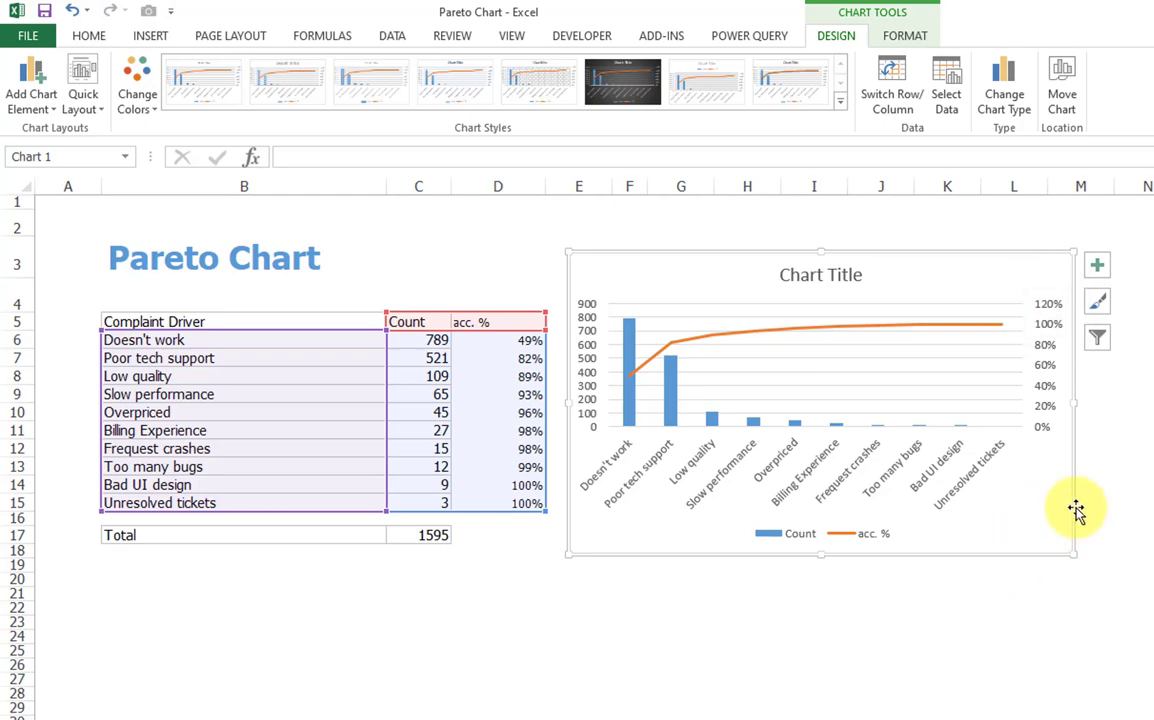
Format the chart's secondary percentage axis with a maximum bound of 1.0 and a major unit of 0.2
{"action": "right_click", "coordinate": [1047, 370]}
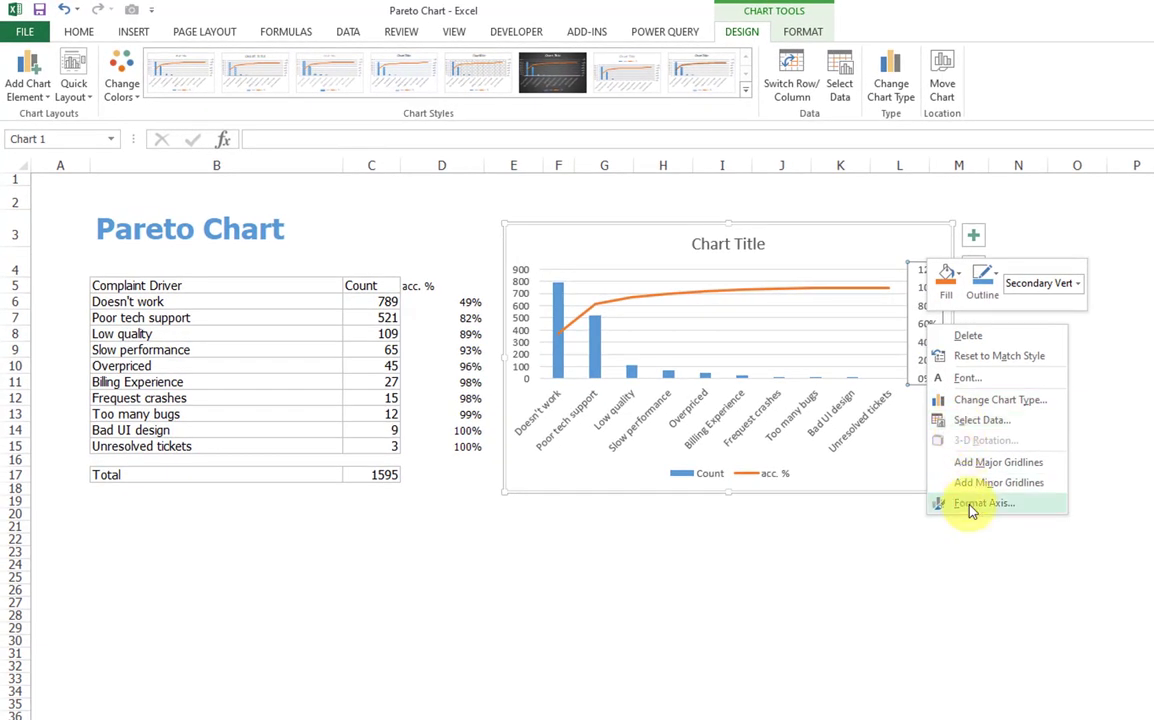
{"action": "left_click", "coordinate": [1003, 514]}
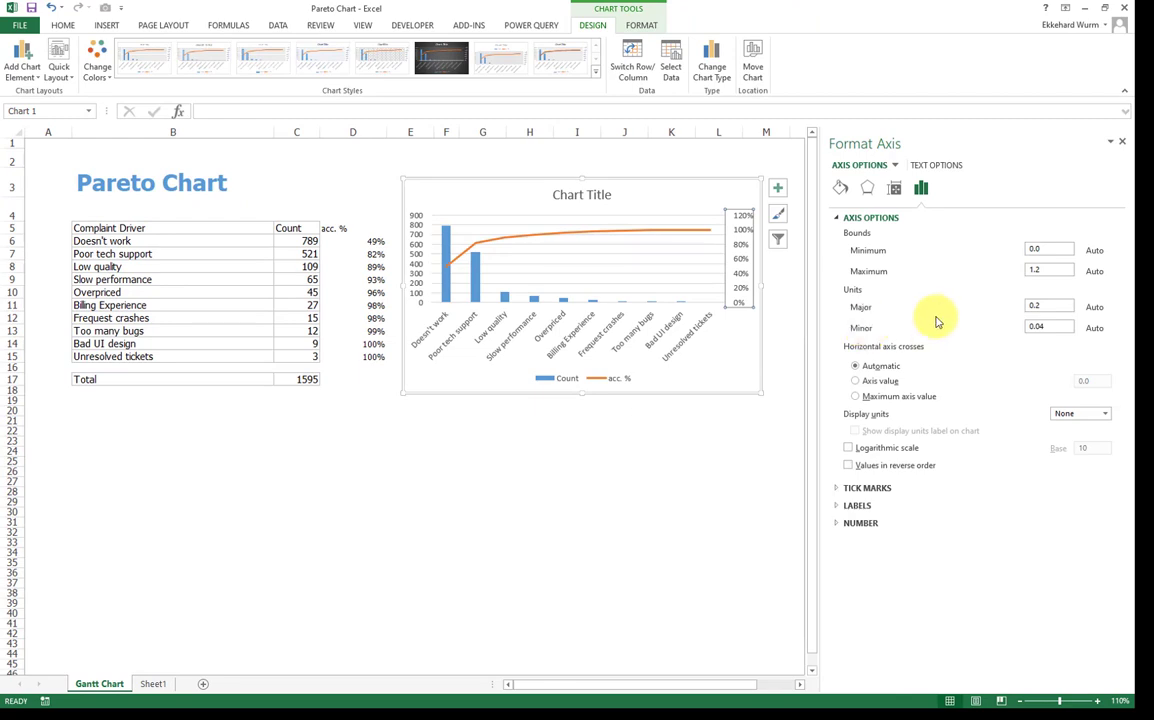
{"action": "left_click", "coordinate": [1046, 271]}
{"action": "key", "text": "BackSpace"}
{"action": "type", "text": "0"}
{"action": "left_click", "coordinate": [1046, 307]}
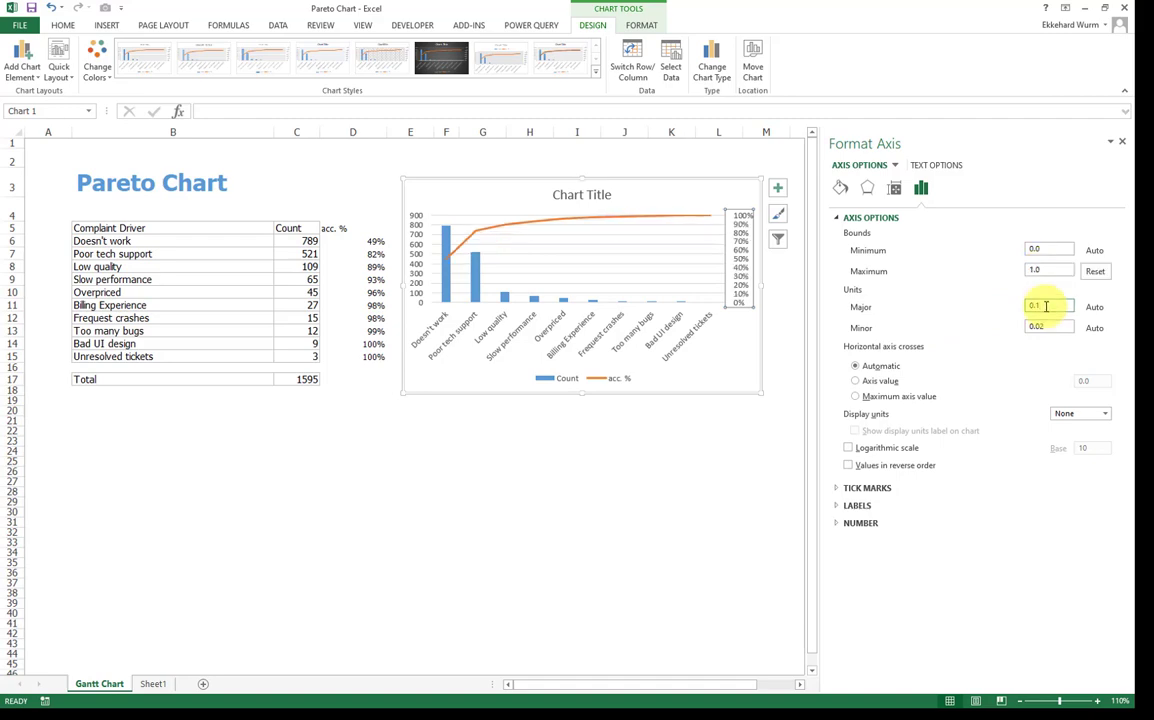
{"action": "key", "text": "BackSpace"}
{"action": "type", "text": "2"}
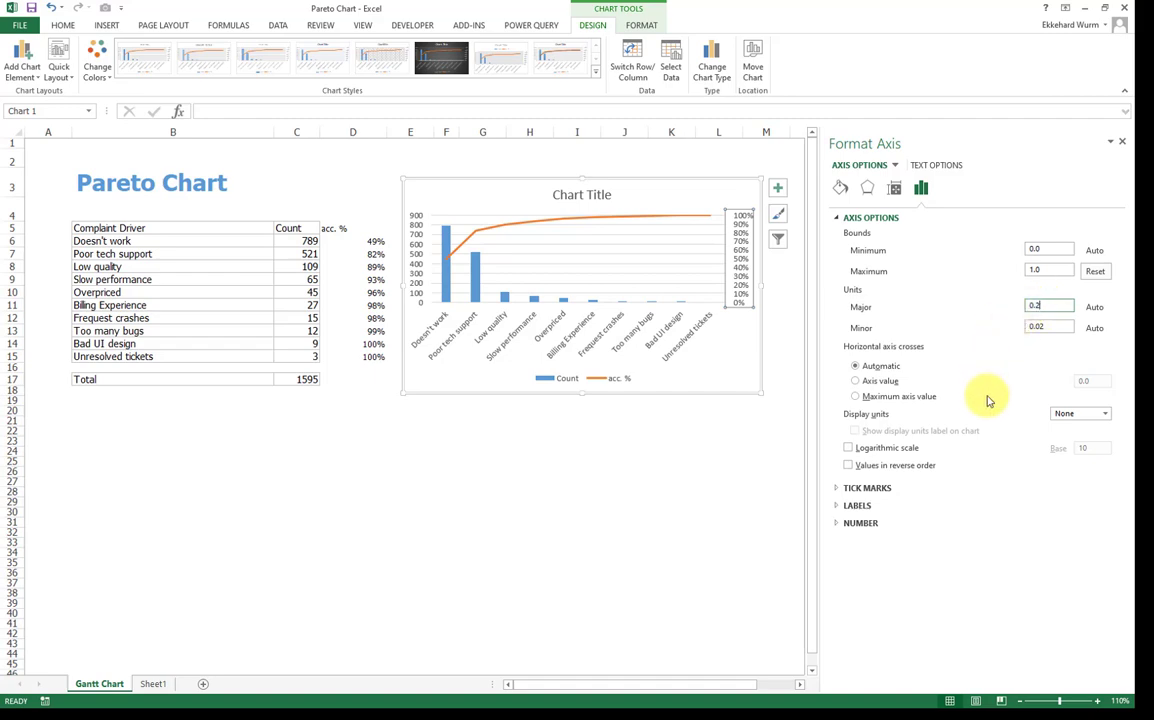
{"action": "left_click", "coordinate": [770, 462]}
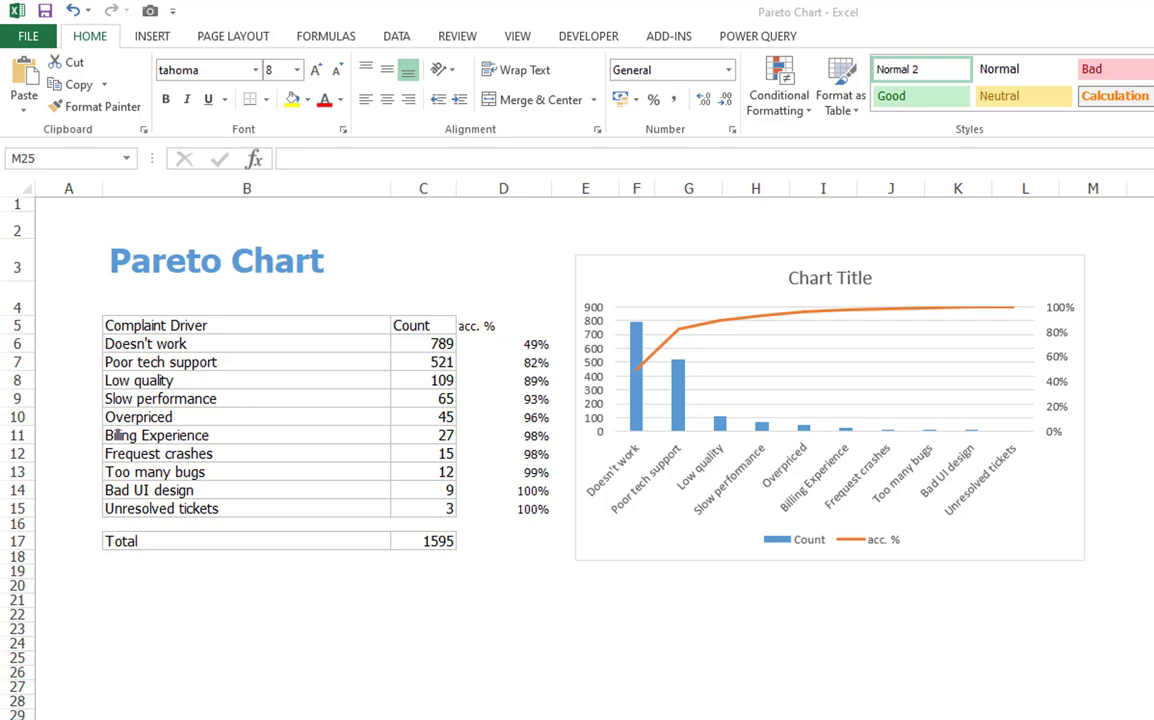
Replace the chart's Primary Major Horizontal gridlines with Secondary Major Horizontal gridlines
{"action": "left_click", "coordinate": [998, 286]}
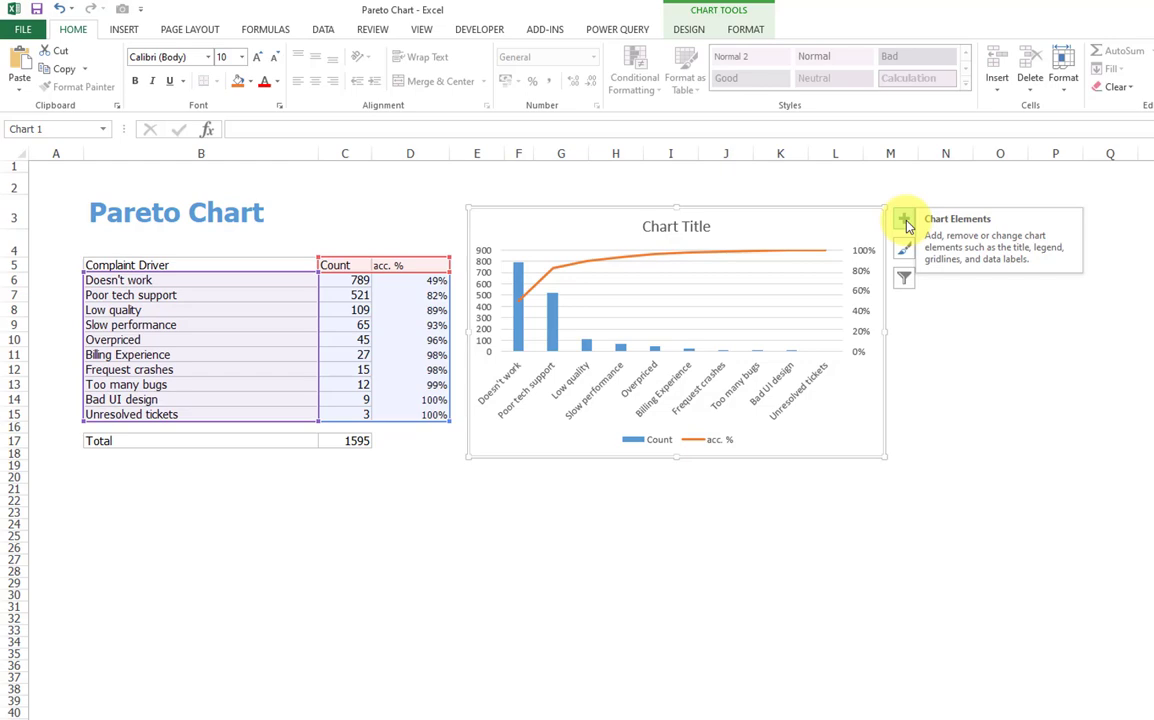
{"action": "left_click", "coordinate": [905, 221]}
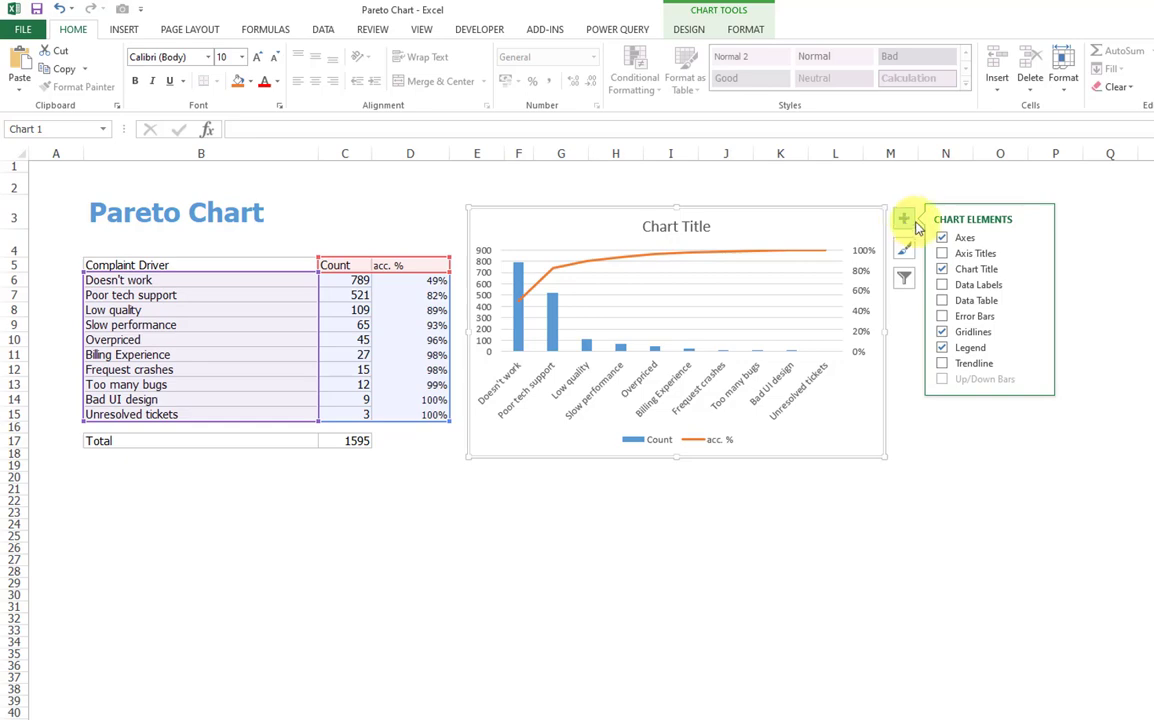
{"action": "left_click", "coordinate": [1038, 336]}
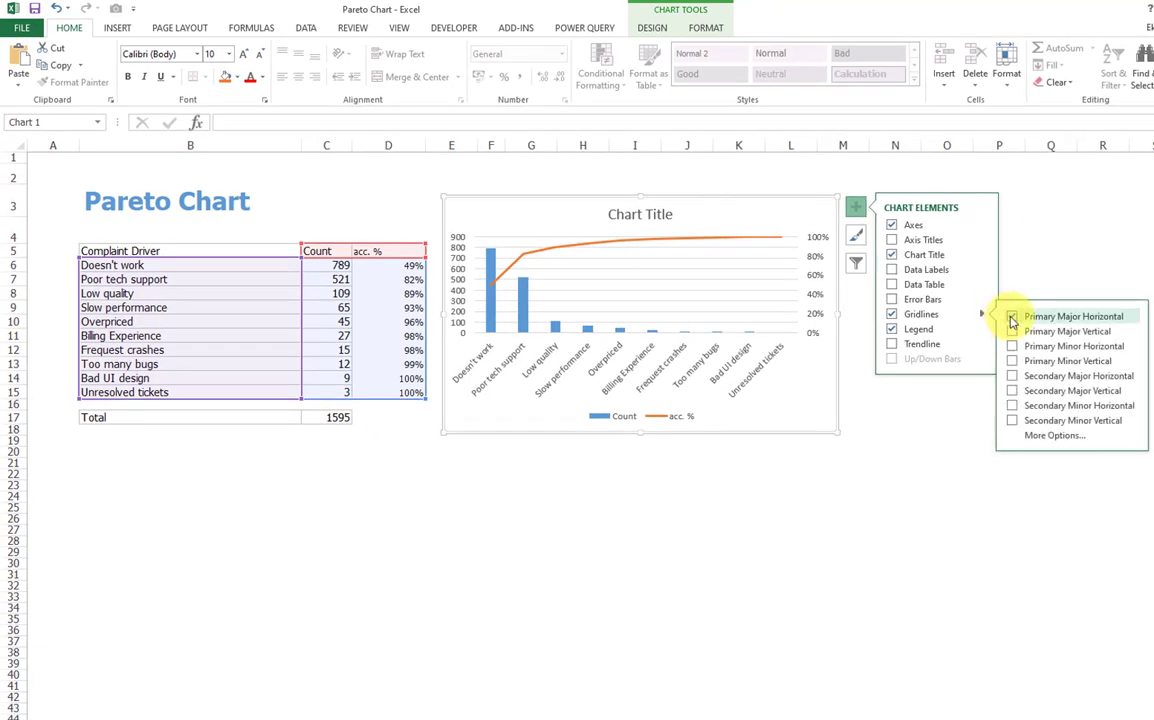
{"action": "left_click", "coordinate": [1012, 318]}
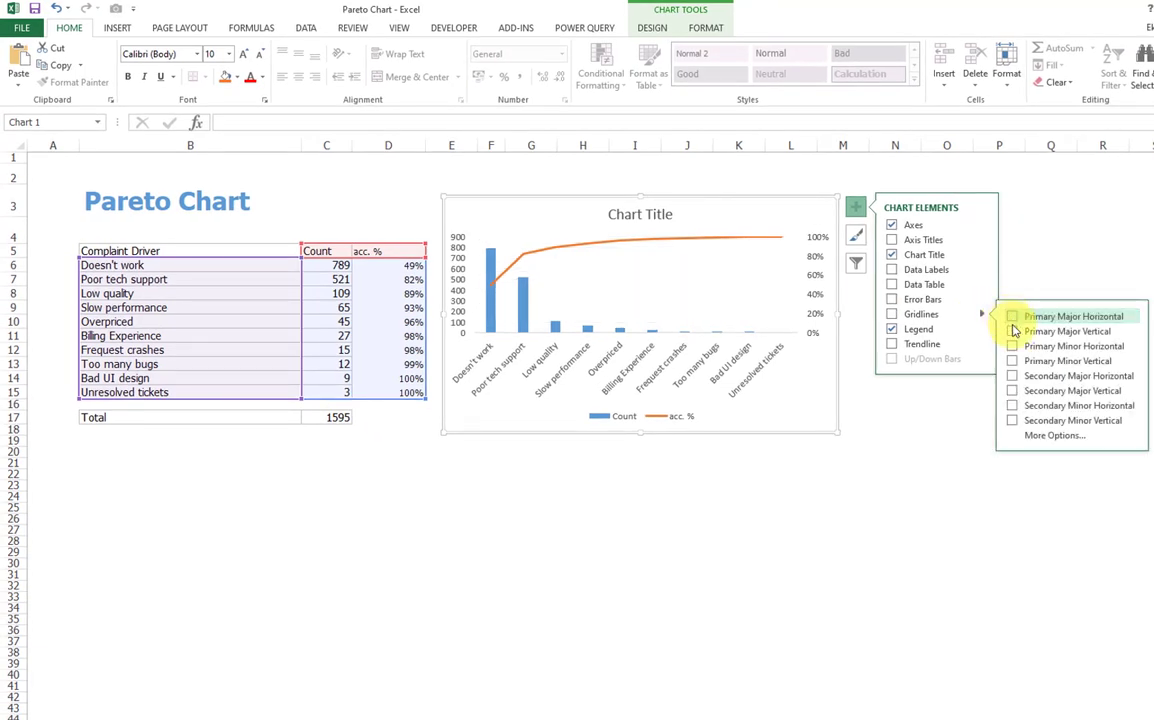
{"action": "left_click", "coordinate": [1013, 377]}
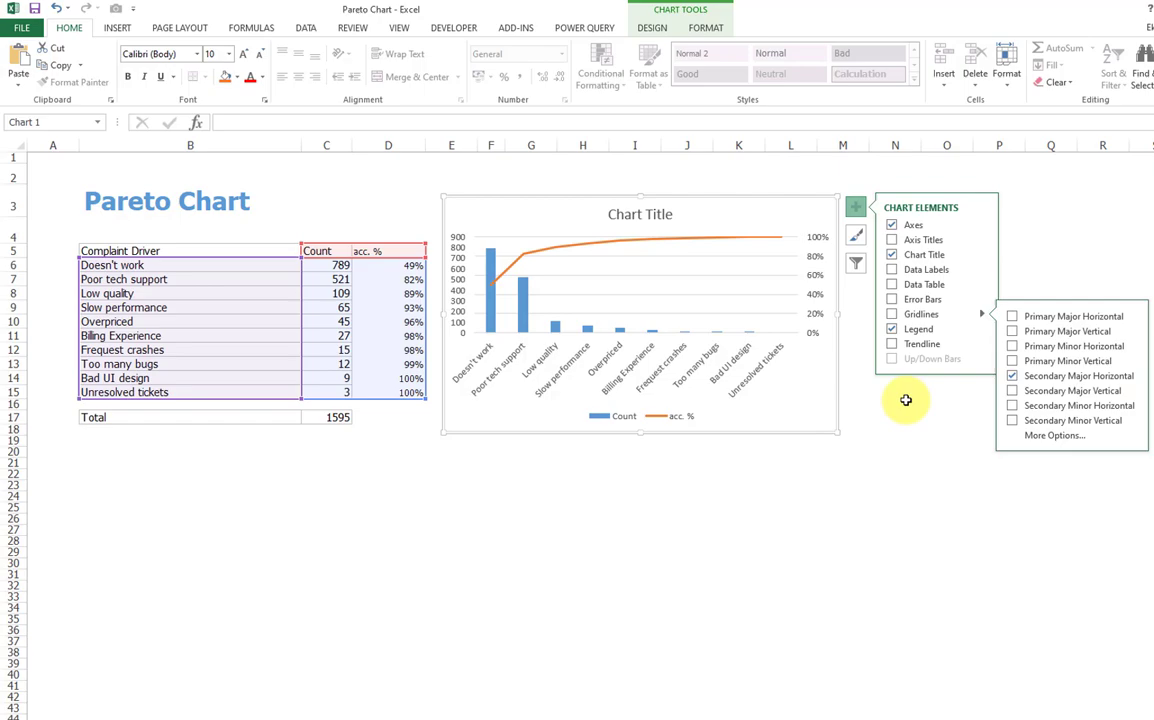
{"action": "left_click", "coordinate": [902, 404]}
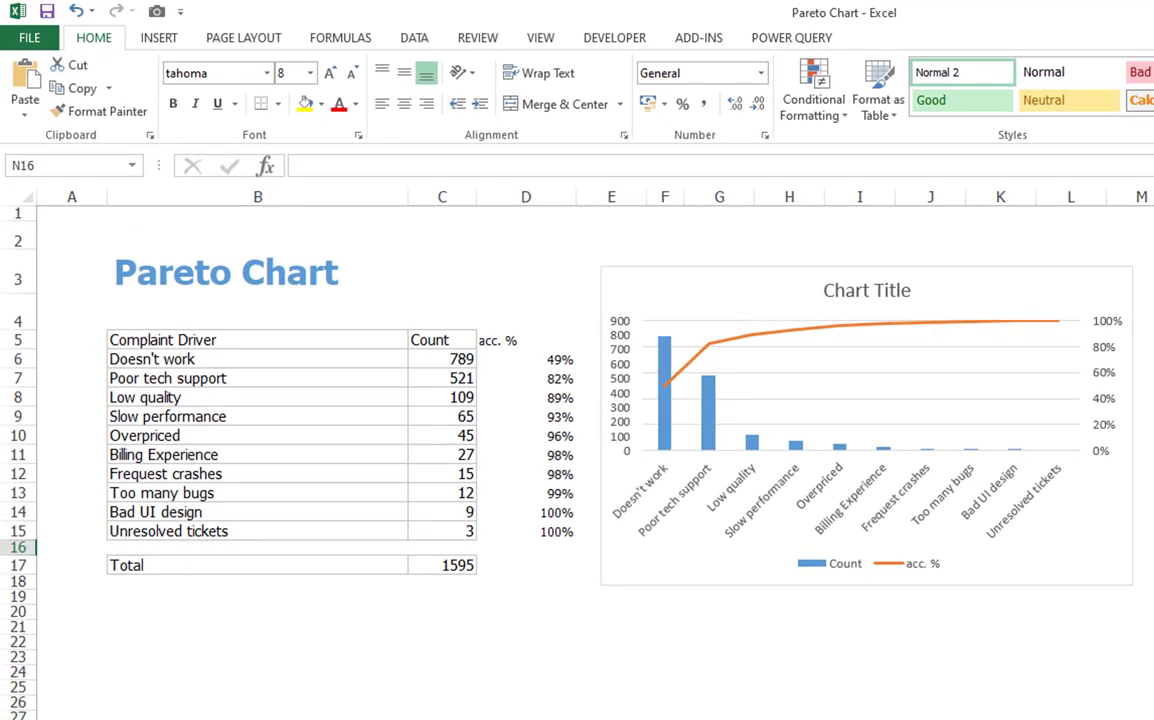